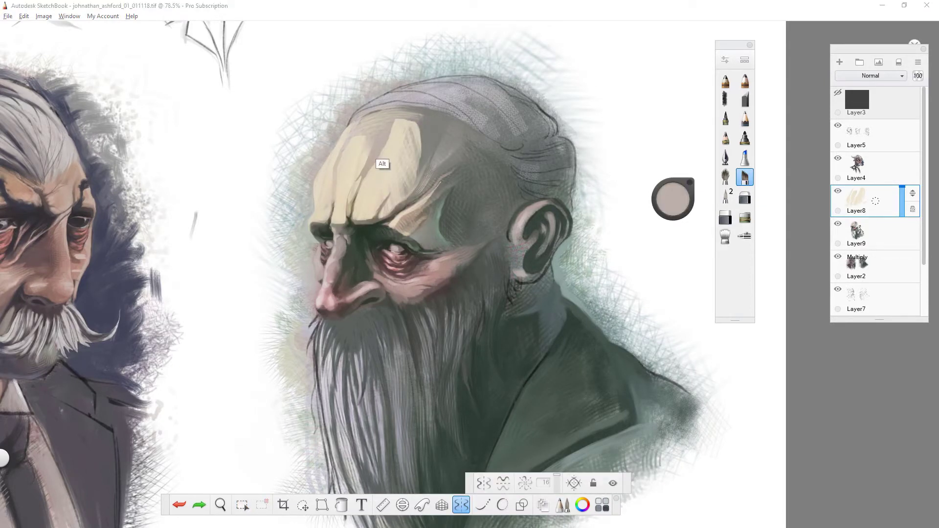
- Blend the beige forehead highlights into brow wrinkles with grey sampled from the head, on Layer8
alt+click(423, 152)
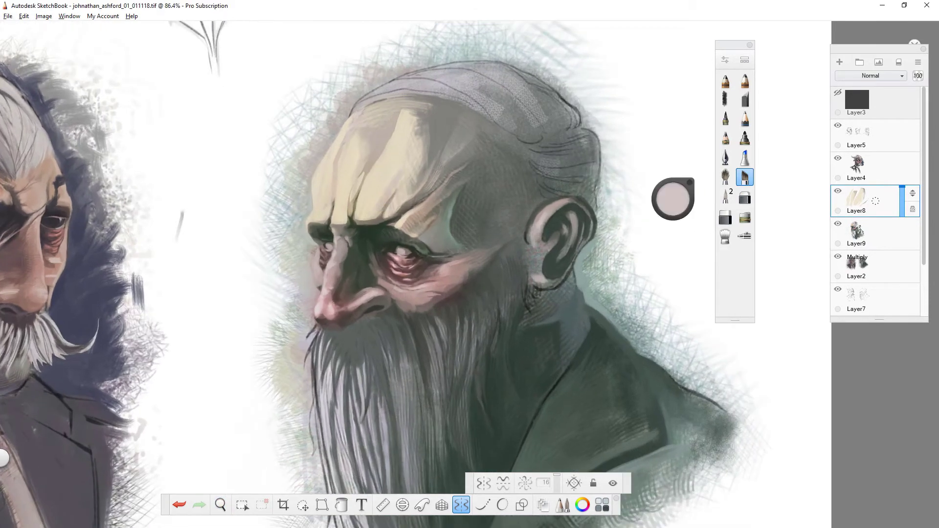
click(866, 233)
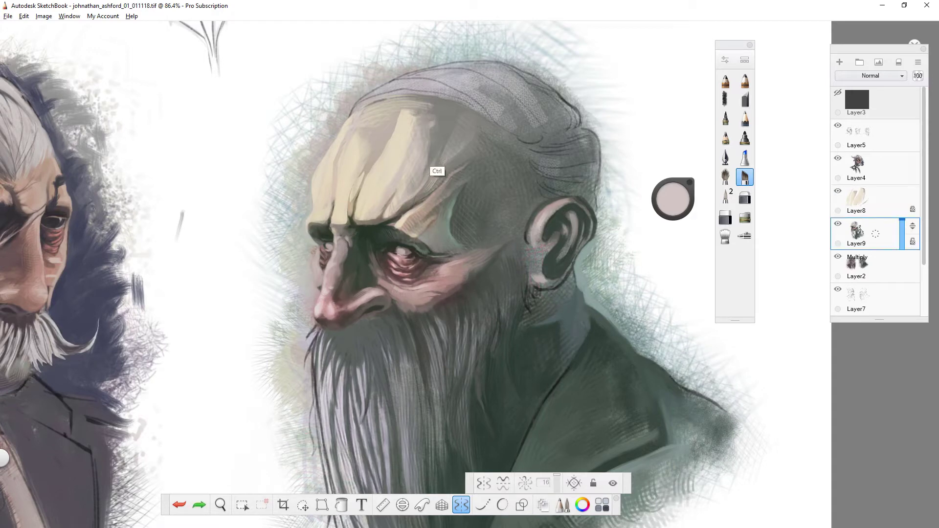
ctrl+click(433, 177)
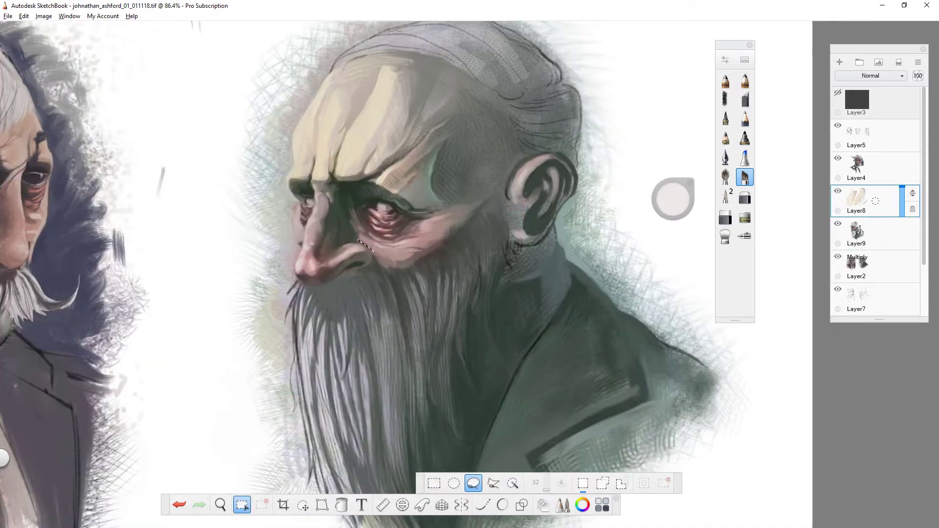
- Lasso the cheek below the eye, fill it pink and blend the blush
mouse_move(444, 235)
mouse_down()
mouse_move(358, 236)
mouse_move(429, 249)
mouse_up()
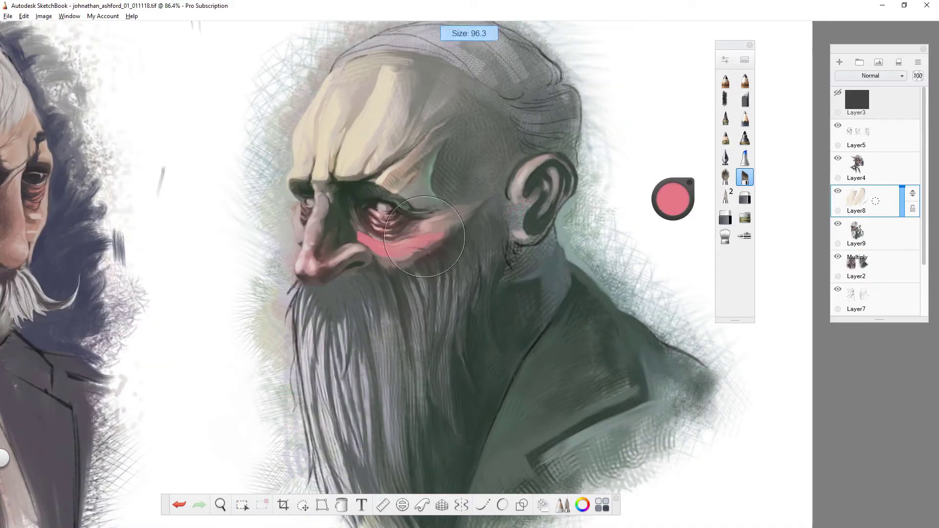
key(ctrl+d)
alt+click(367, 241)
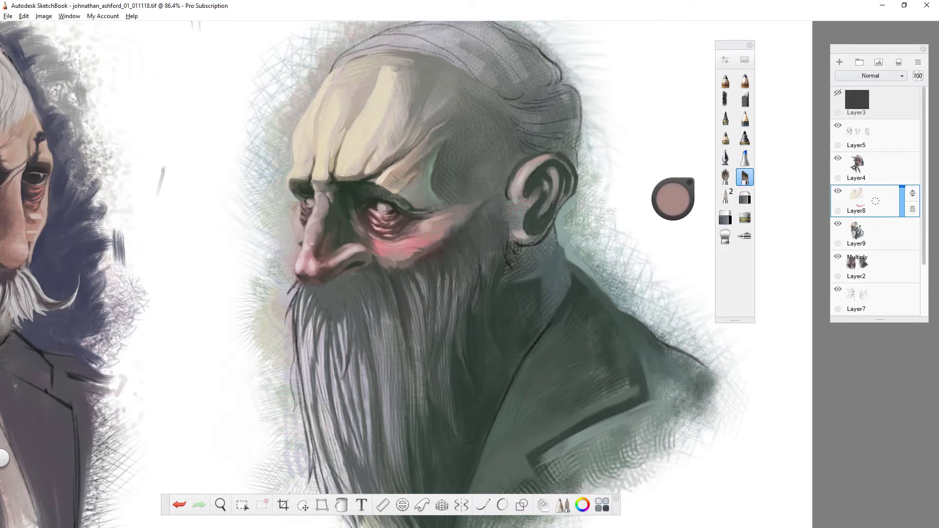
key(Return)
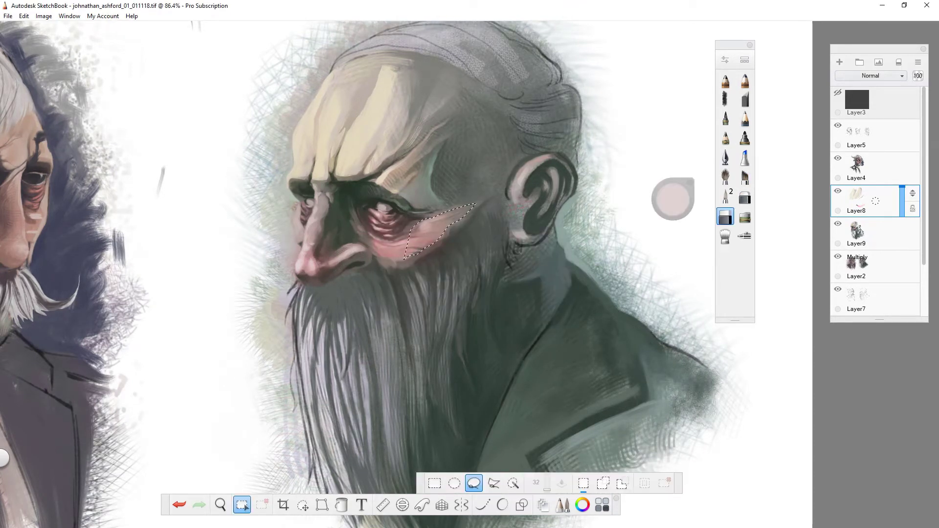
drag(476, 205, 369, 242)
click(745, 235)
drag(673, 199, 673, 184)
drag(382, 242, 455, 213)
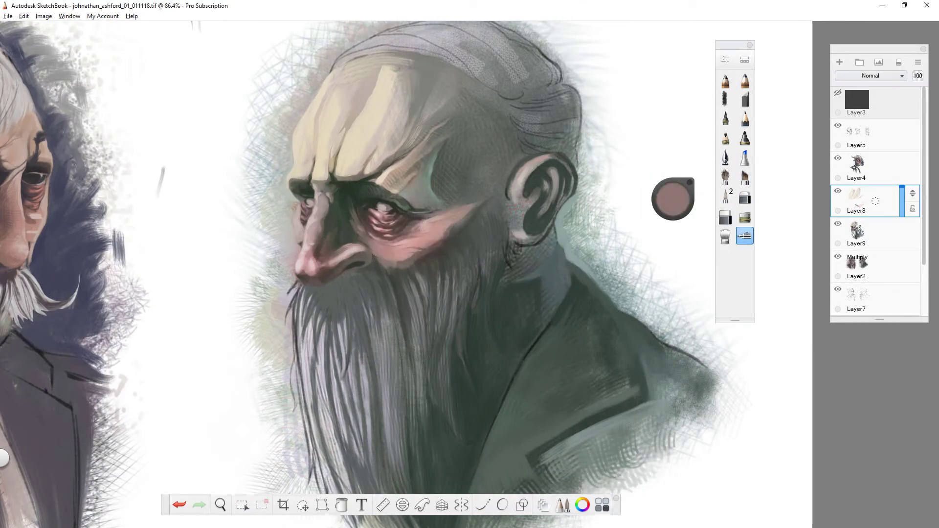
- Paint a grey-green patch near the brow and temple
click(243, 505)
drag(444, 138, 400, 193)
alt+click(463, 176)
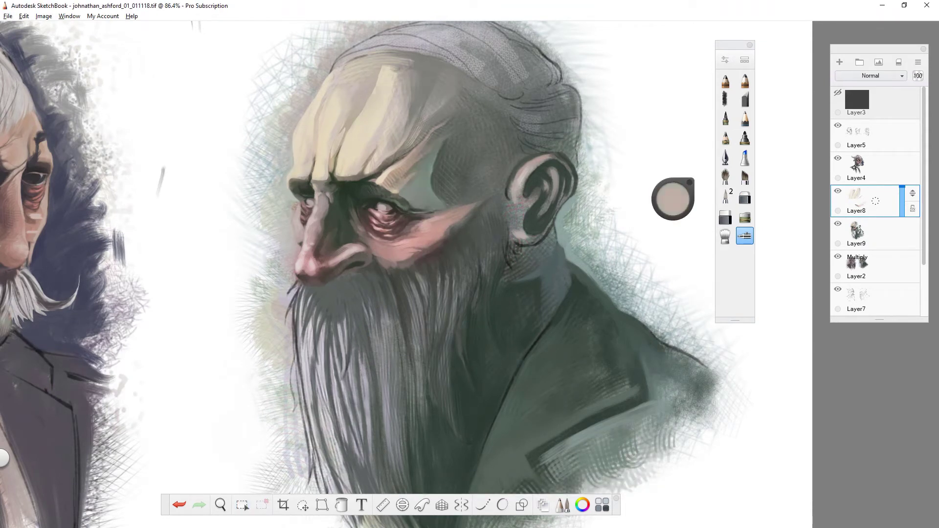
click(242, 505)
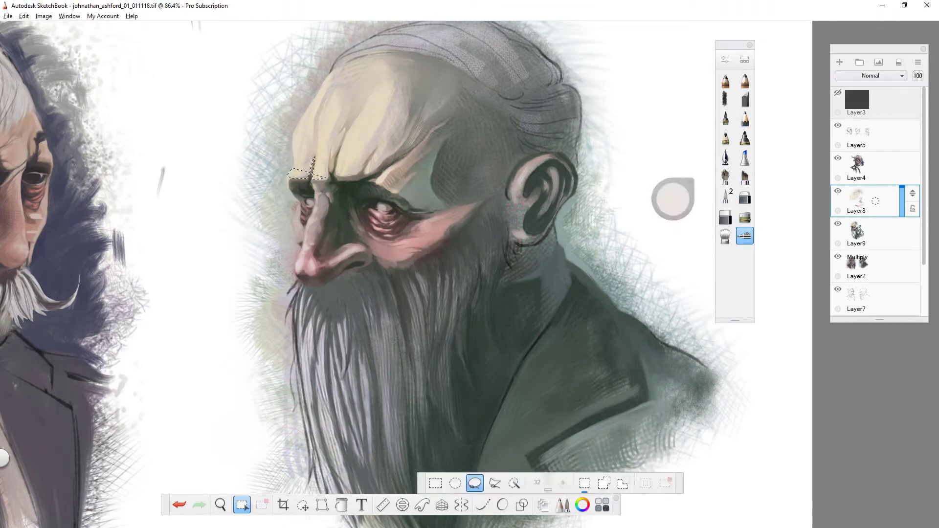
click(673, 199)
key(ctrl+d)
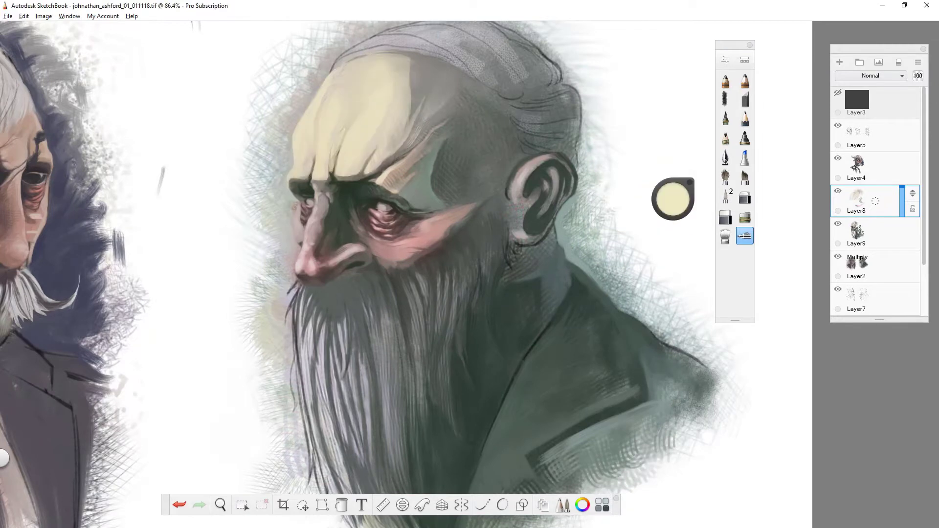
scroll(279, 221, up, 1)
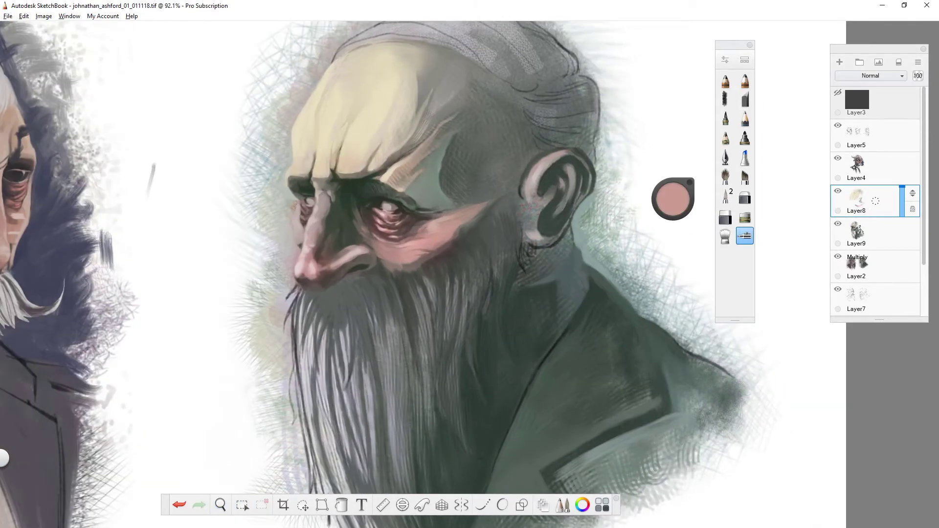
alt+click(440, 186)
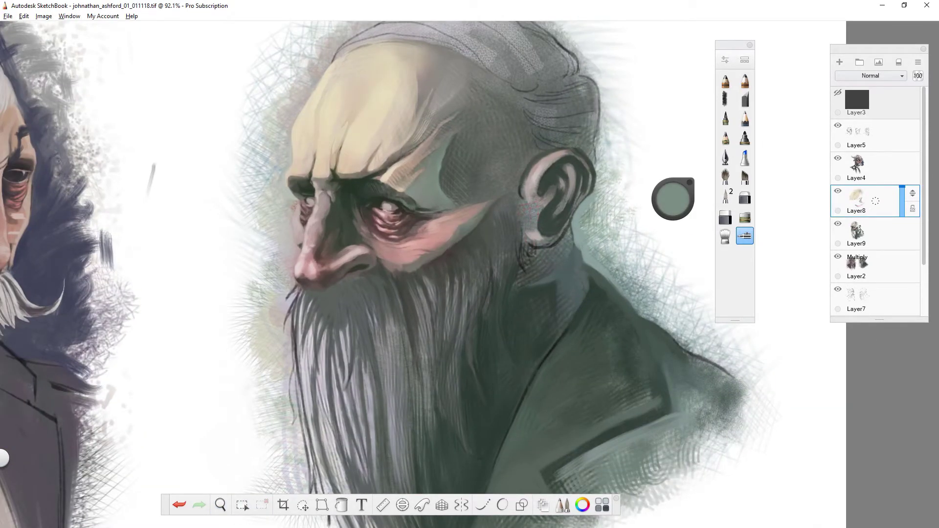
- Darken the eye socket and paint a strip on top of the head in scalp colour
click(243, 505)
drag(366, 207, 366, 211)
alt+click(357, 224)
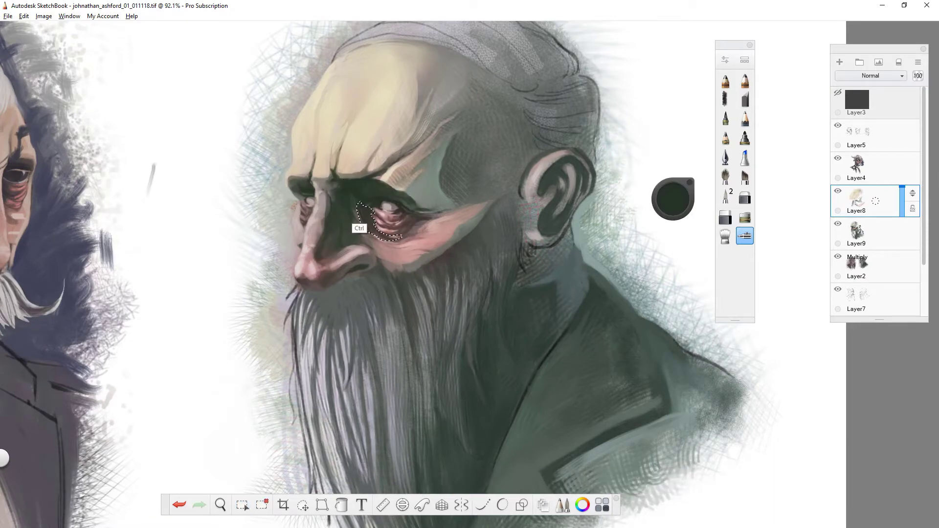
scroll(367, 221, up, 1)
alt+click(404, 88)
alt+click(443, 196)
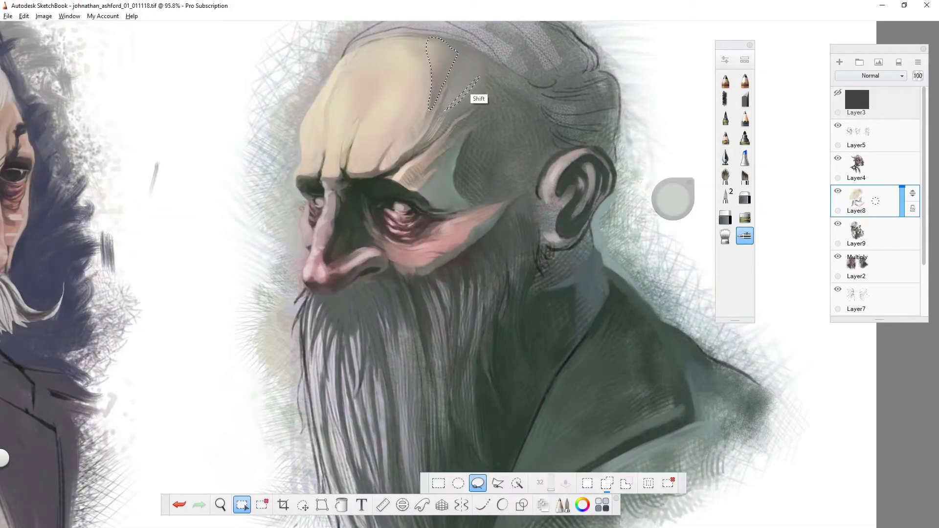
click(745, 177)
click(745, 235)
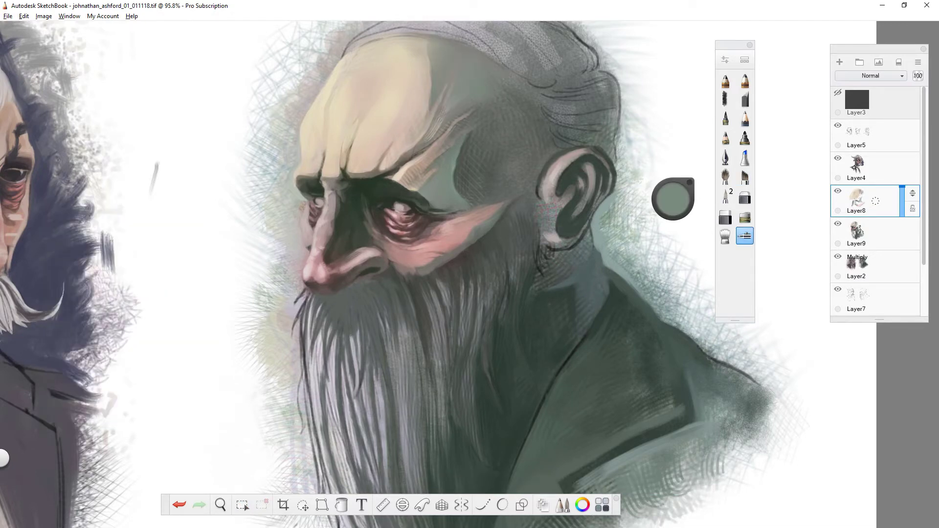
scroll(328, 191, down, 1)
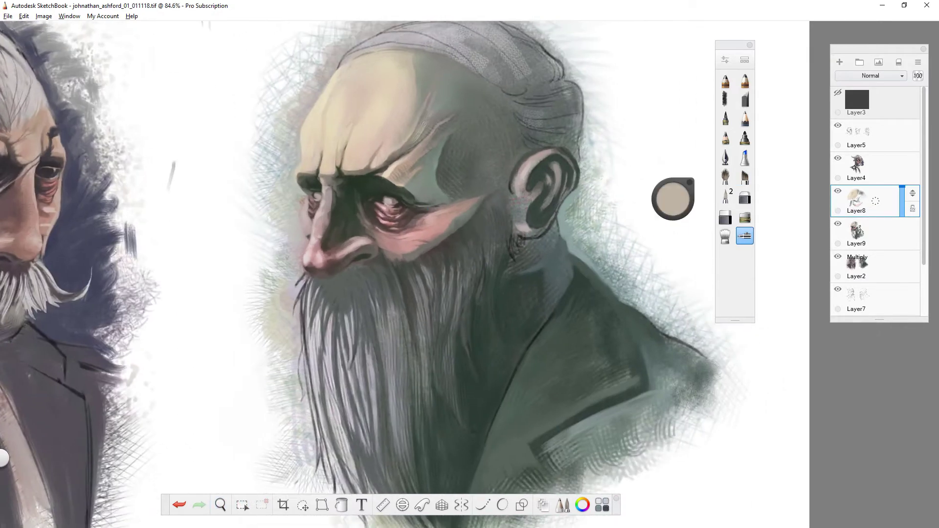
key(m)
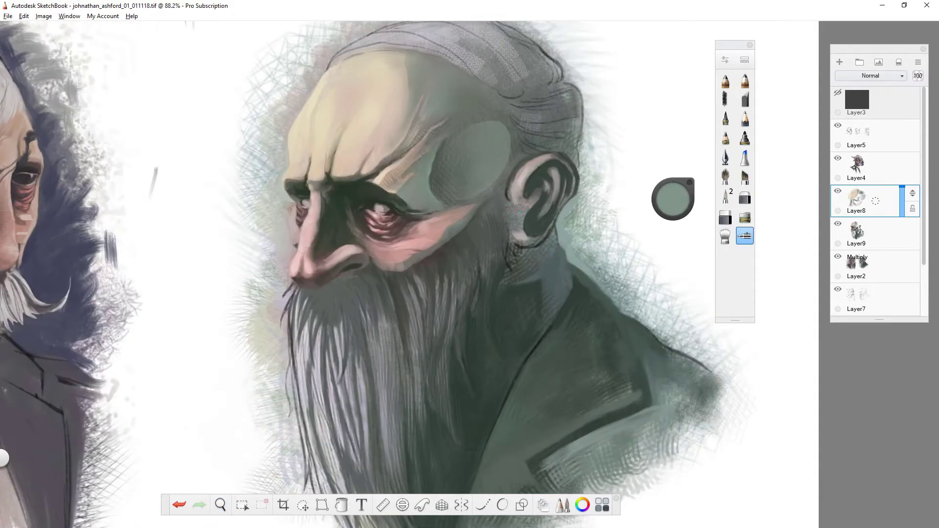
- Lasso the shadowed side of the beard along the cheek and sample the pink skin
drag(365, 267, 419, 487)
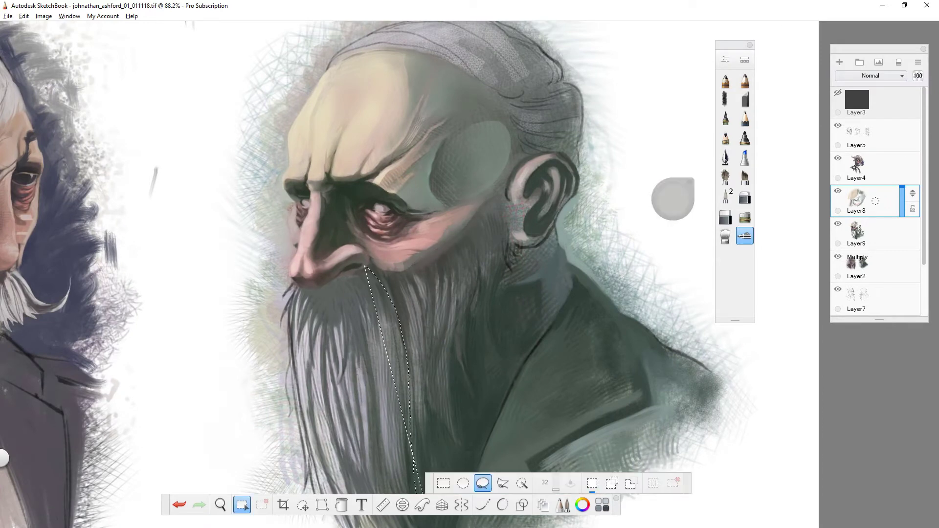
key(alt+shift)
key(ctrl+d)
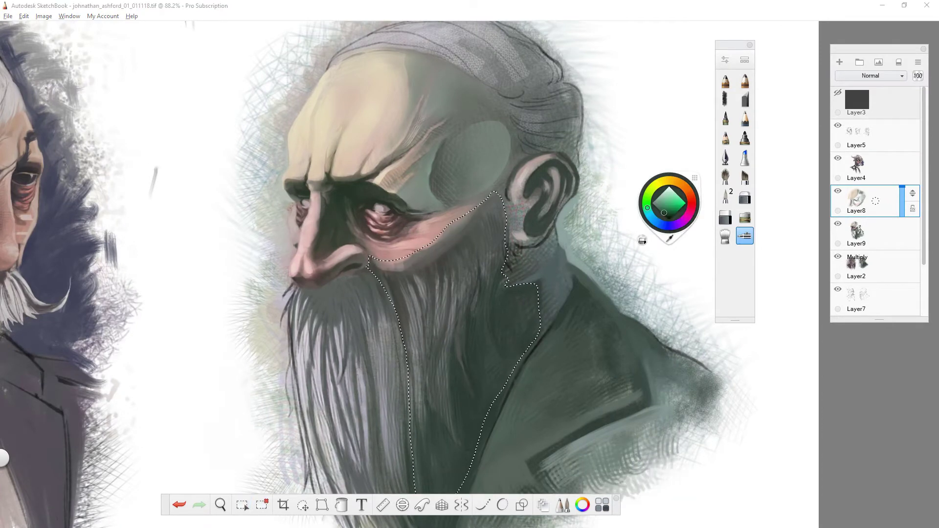
scroll(440, 250, up, 1)
alt+click(463, 212)
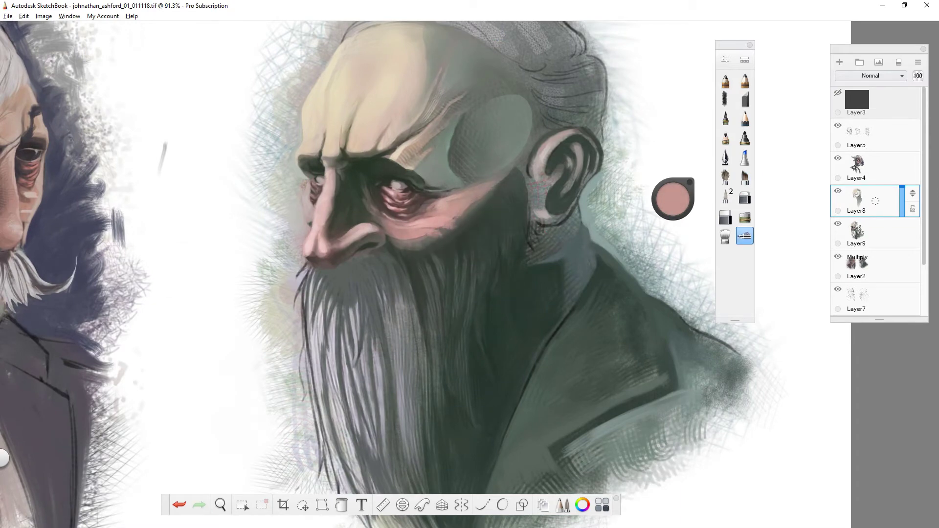
scroll(470, 265, down, 2)
scroll(470, 264, up, 1)
key(l)
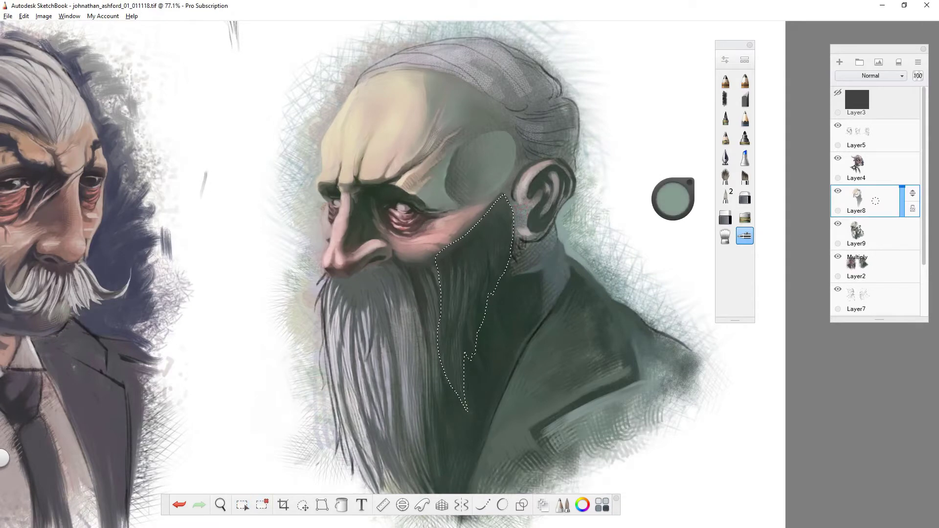
- Paint the beard's shadow side and a strand area in dark grey-green, then deselect
drag(477, 220, 470, 382)
drag(513, 273, 490, 297)
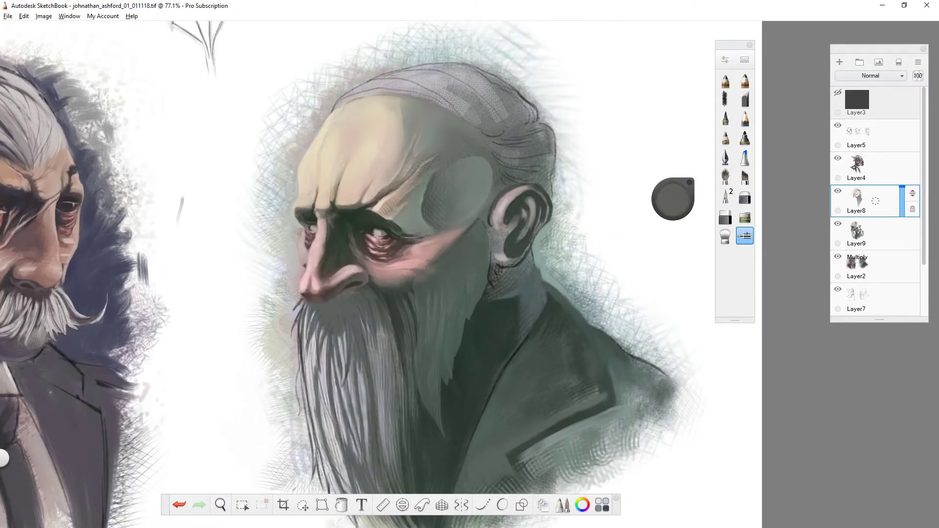
alt+click(430, 220)
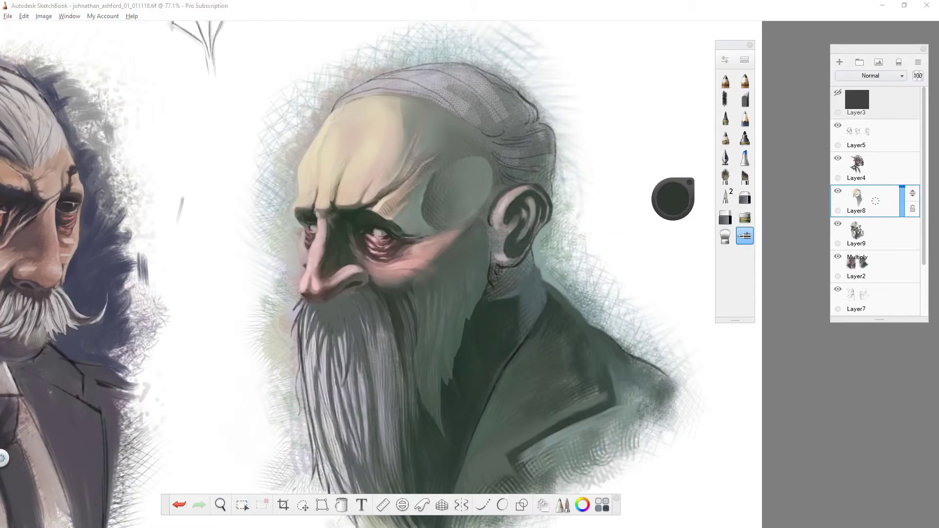
key(l)
drag(420, 324, 380, 292)
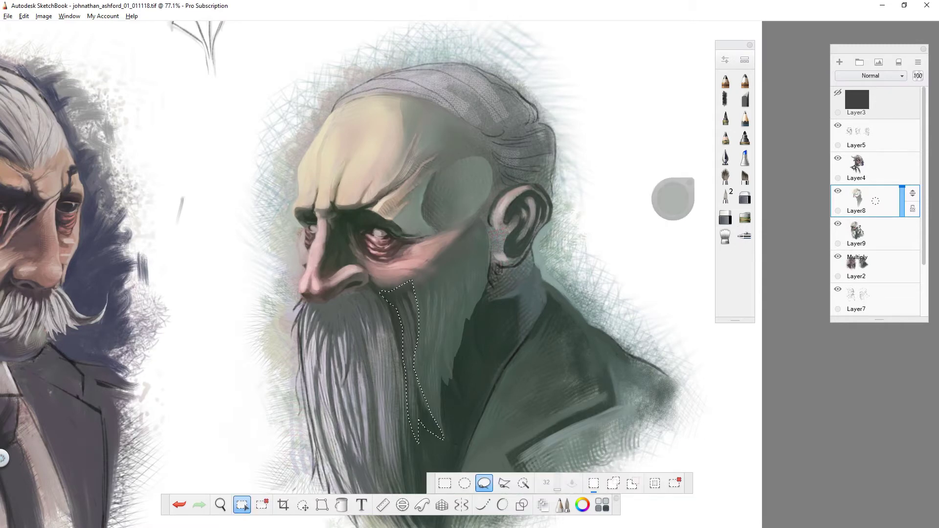
key(b)
key(ctrl+d)
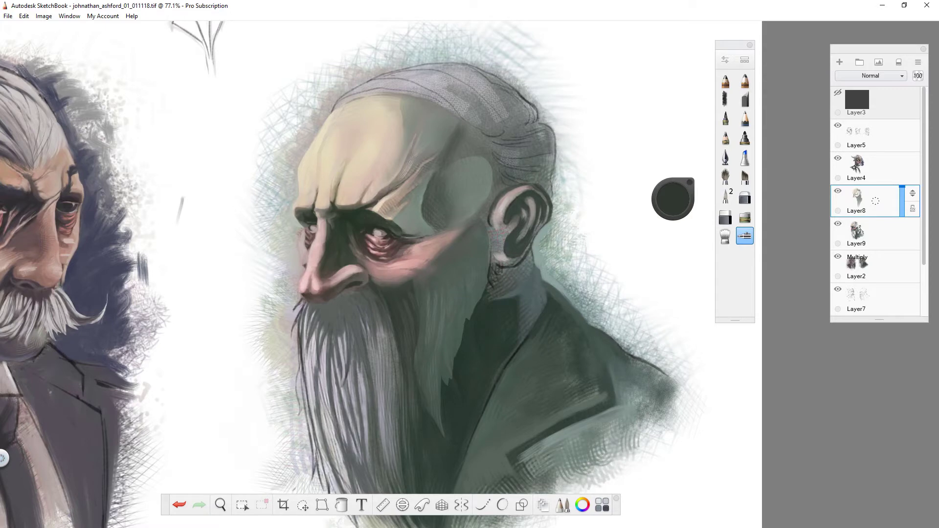
scroll(419, 411, up, 1)
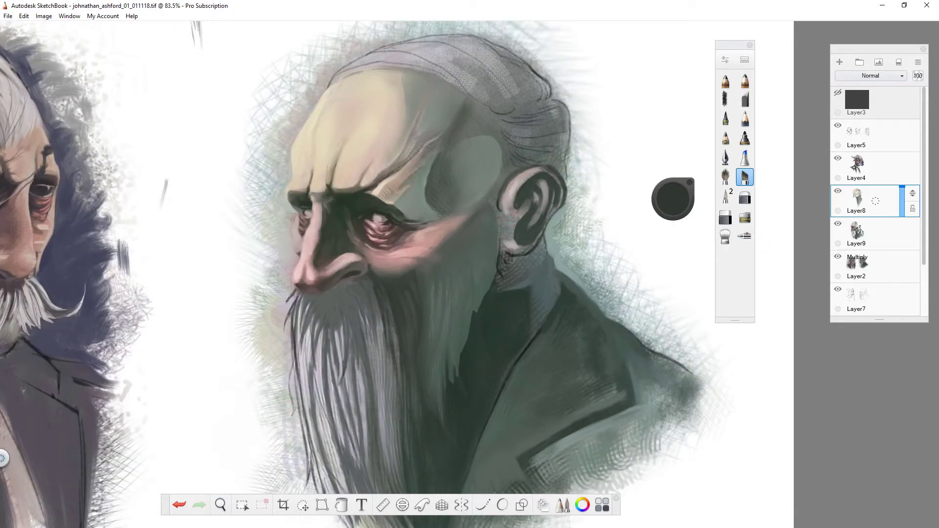
- Shade the face with sampled grey-green, grey-brown and light tan colours
key(alt)
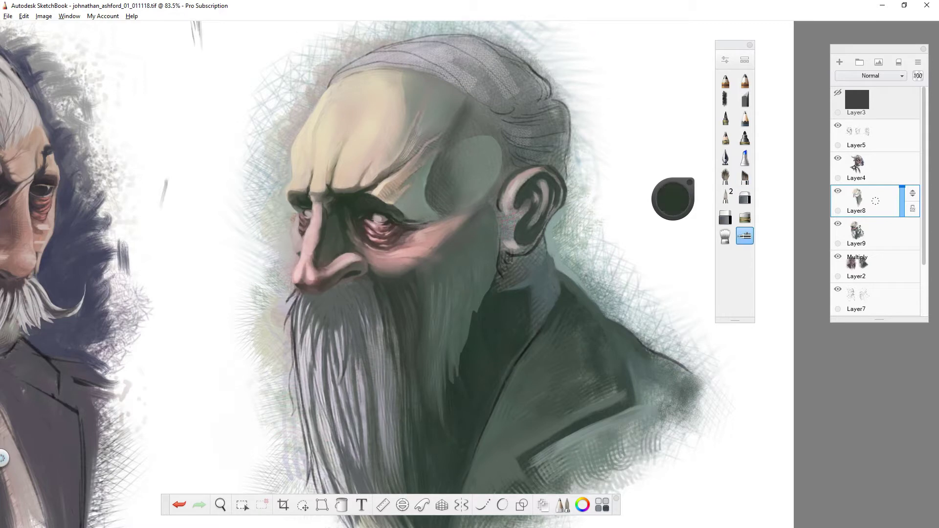
alt+click(321, 294)
click(744, 176)
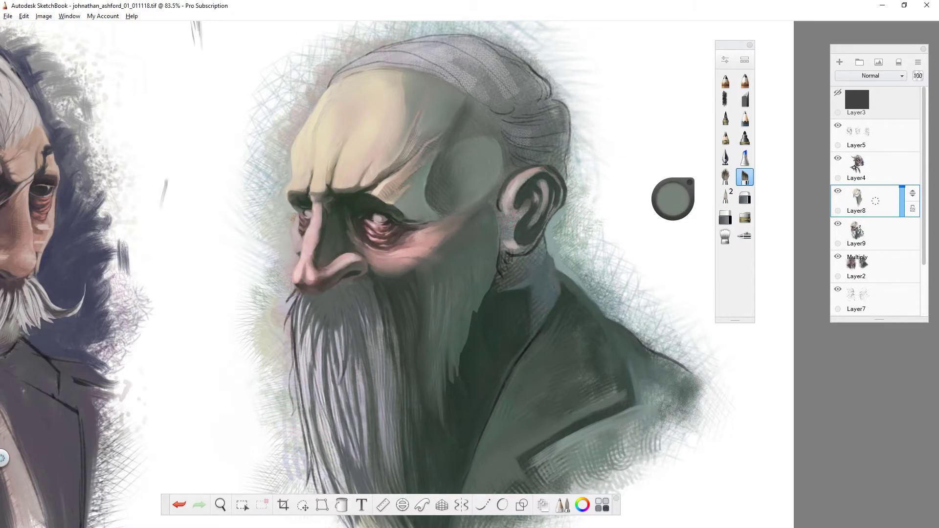
click(725, 196)
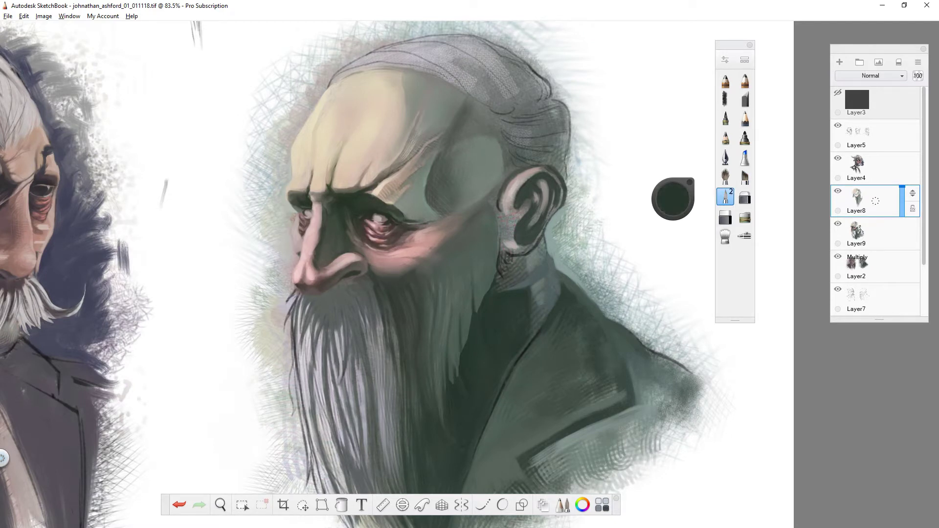
alt+click(449, 279)
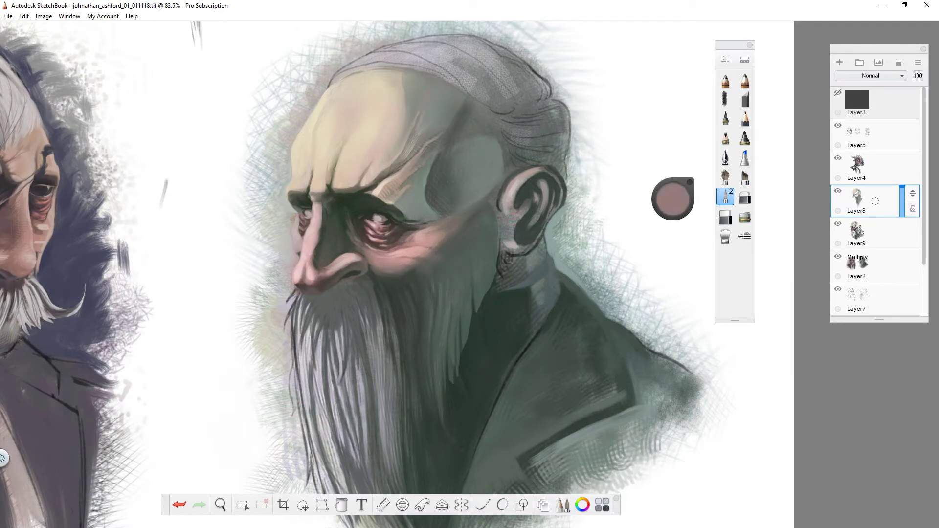
alt+click(349, 242)
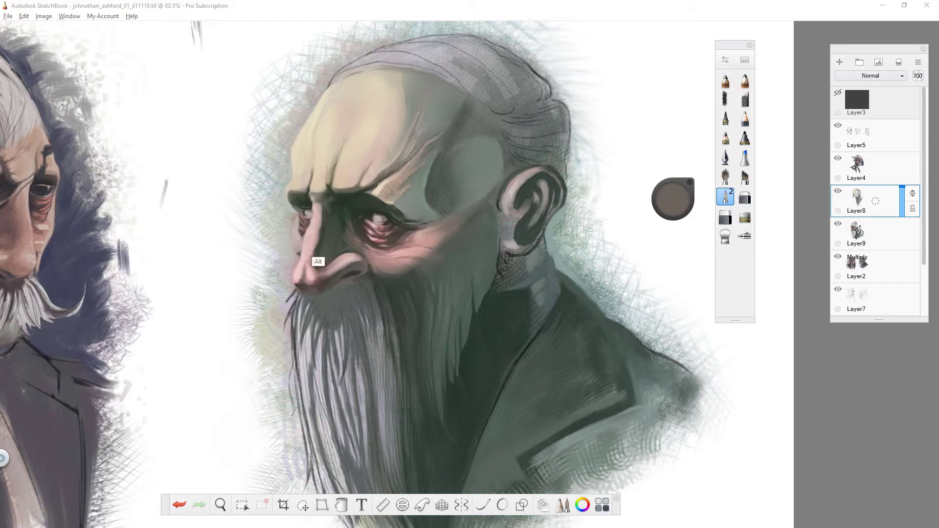
alt+click(316, 264)
key(ctrl+z)
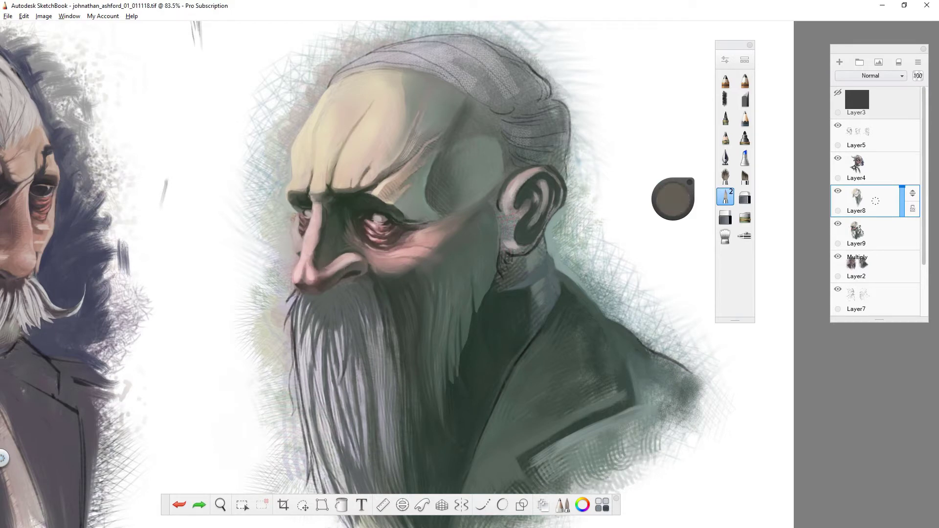
- Refine the face with dark olive, dark green, nose pink and dark grey
alt+click(344, 184)
alt+click(319, 238)
alt+click(299, 284)
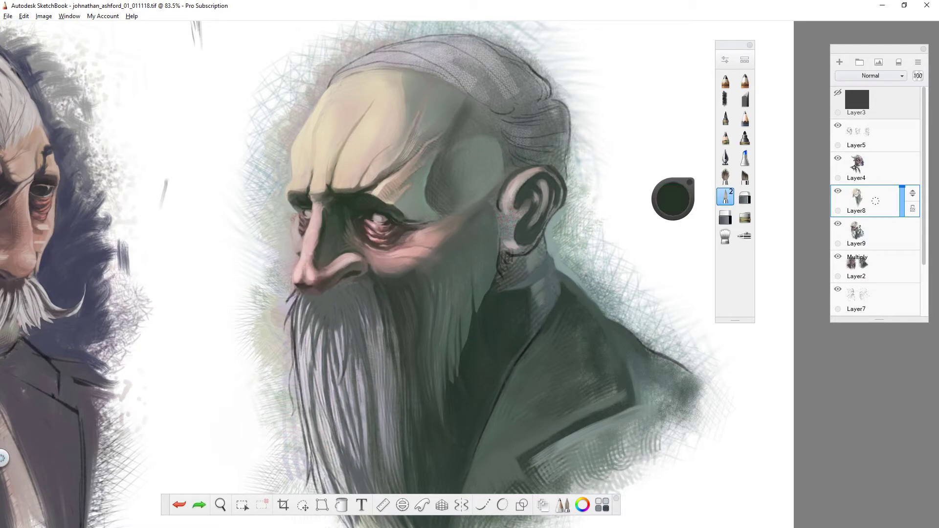
click(745, 235)
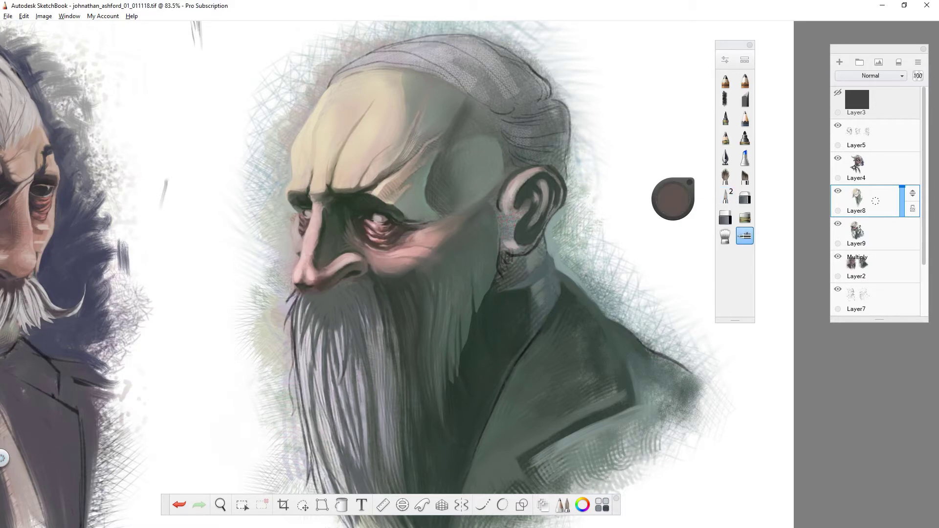
alt+click(302, 292)
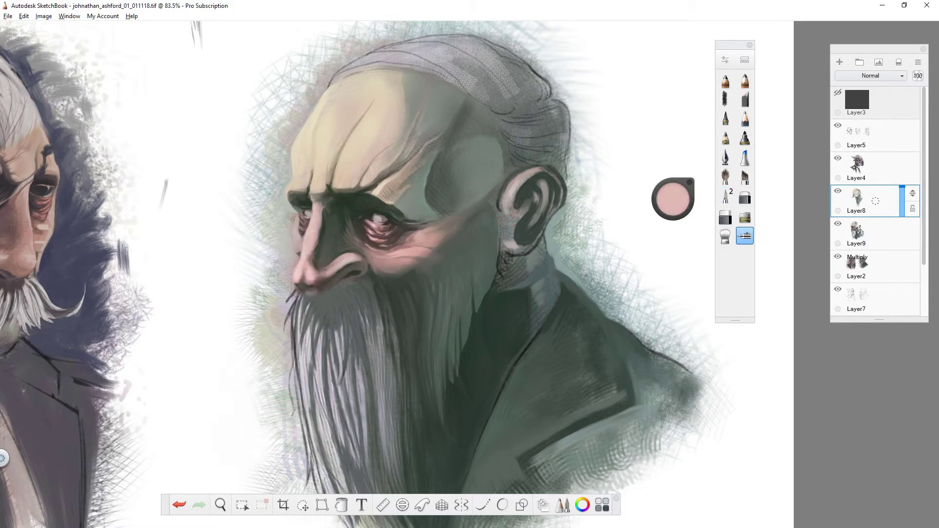
click(745, 177)
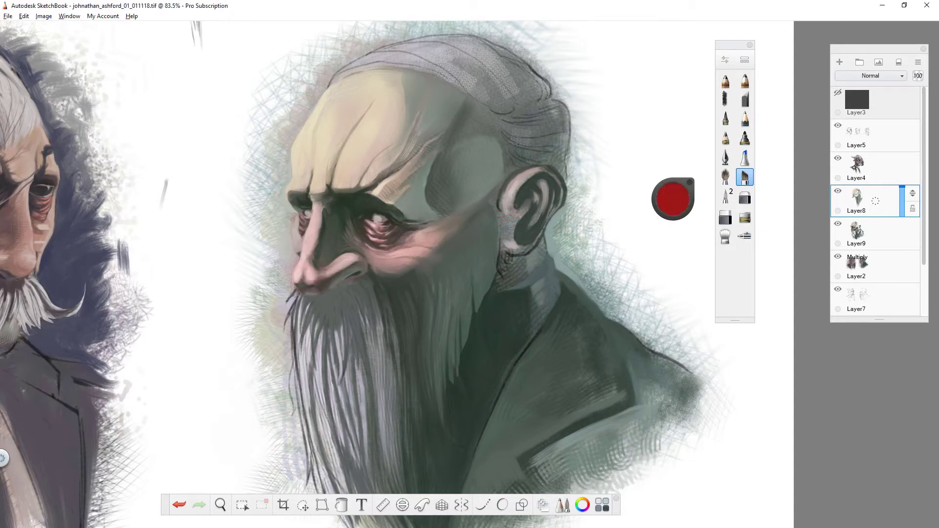
alt+click(346, 267)
key(ctrl+z)
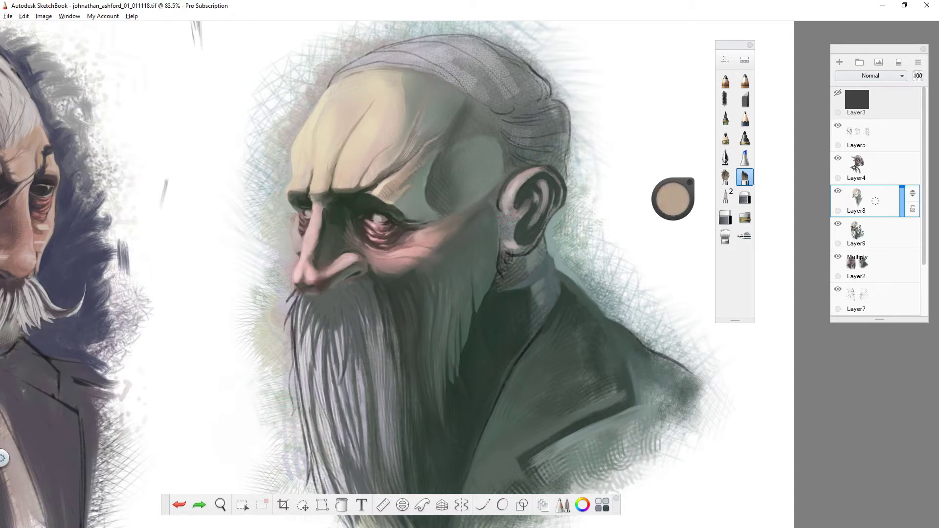
- Merge Layer8 down into Layer9, then shade the cheek, mouth and ear in pink and grey-green
key(ctrl+e)
alt+click(389, 272)
alt+click(366, 283)
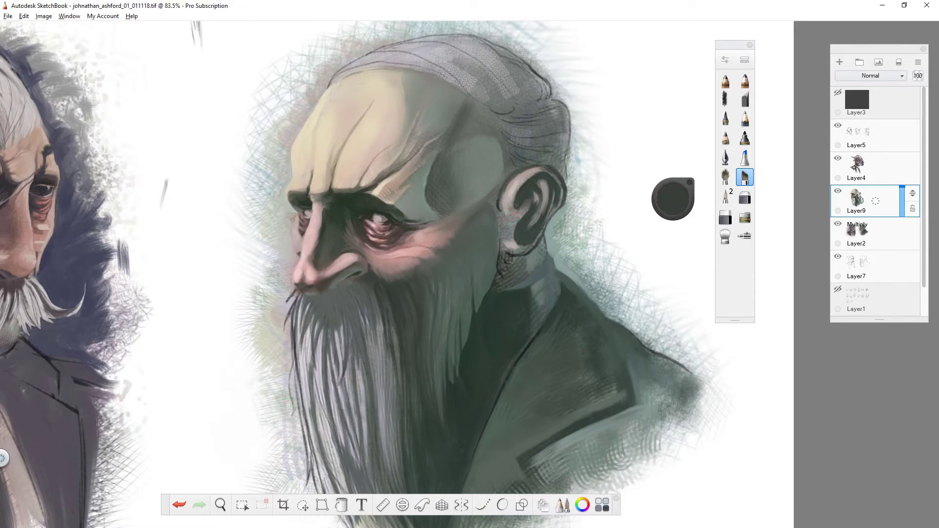
scroll(470, 264, down, 1)
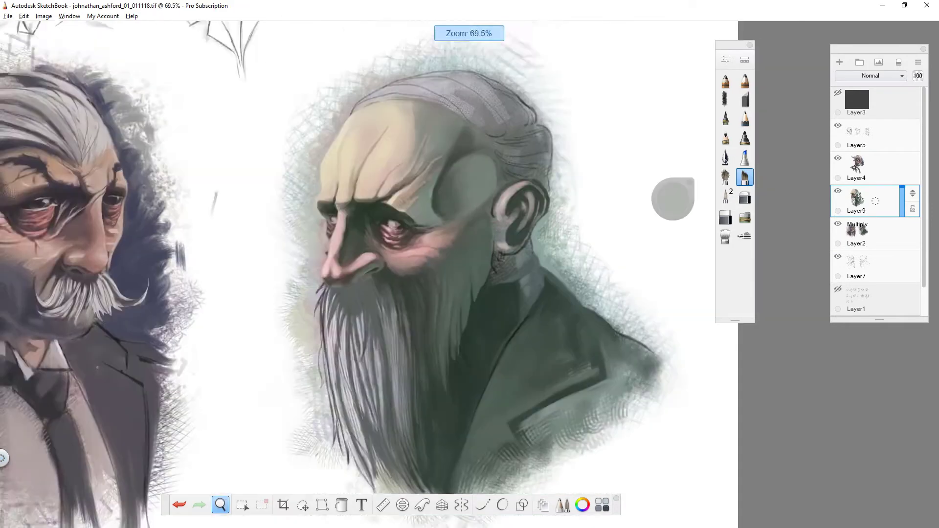
alt+click(511, 204)
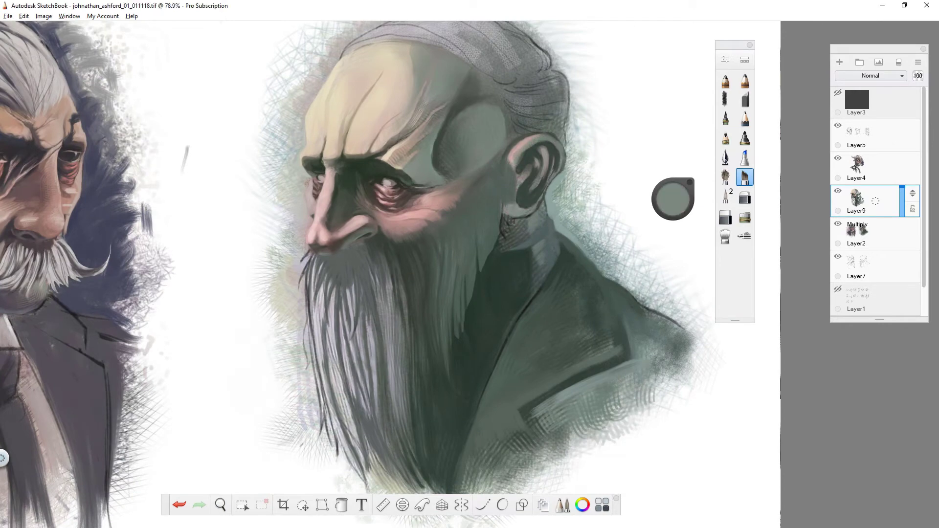
alt+click(512, 179)
alt+click(506, 179)
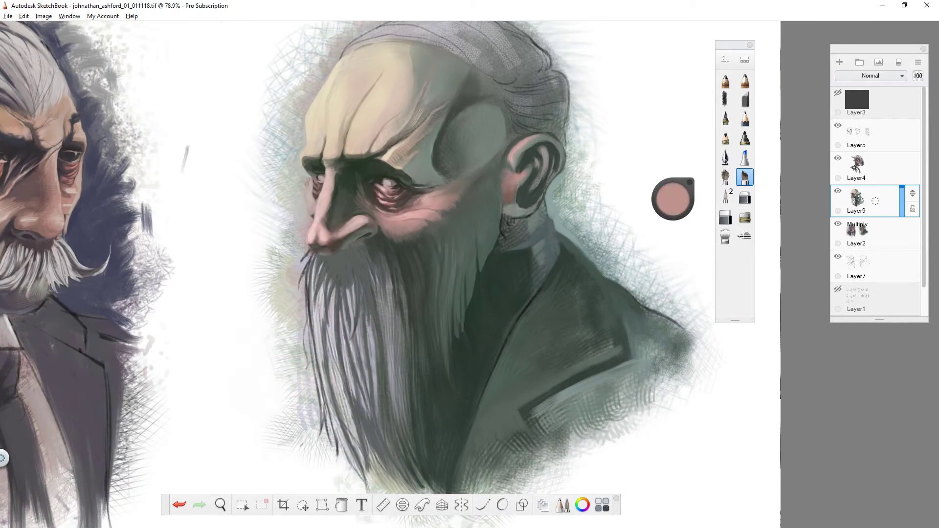
drag(513, 195, 531, 243)
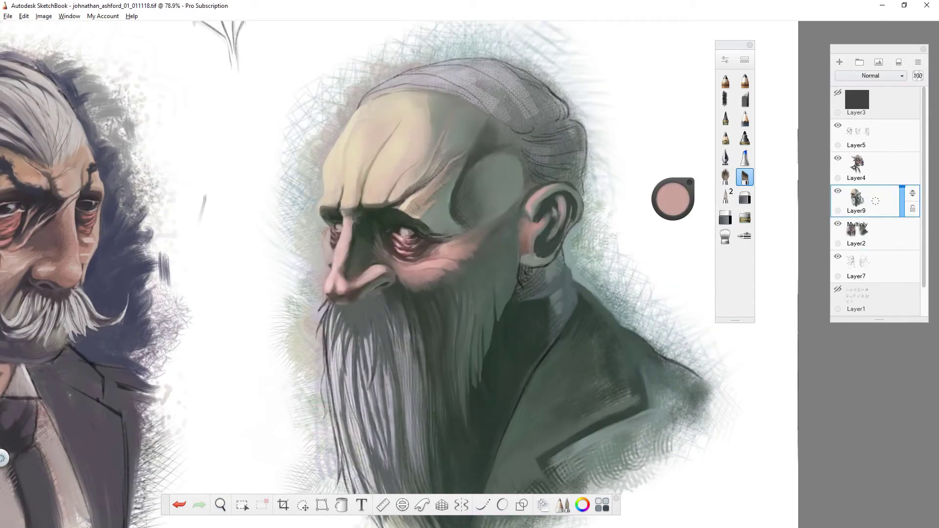
alt+click(489, 184)
- Paint the beard and coat with dark grey-green and pale lavender; undo an erase near the nose
alt+click(486, 348)
alt+click(529, 296)
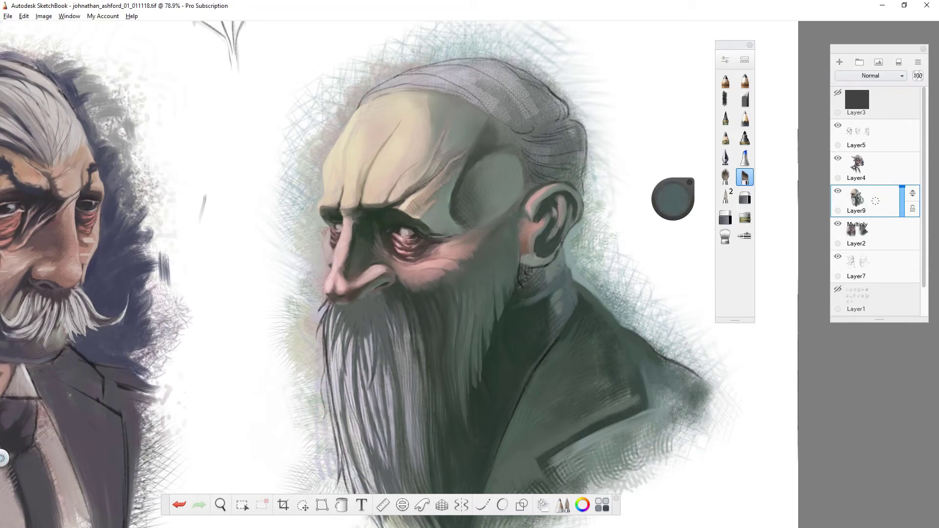
scroll(412, 293, up, 2)
alt+click(340, 382)
drag(339, 294, 317, 188)
alt+click(338, 323)
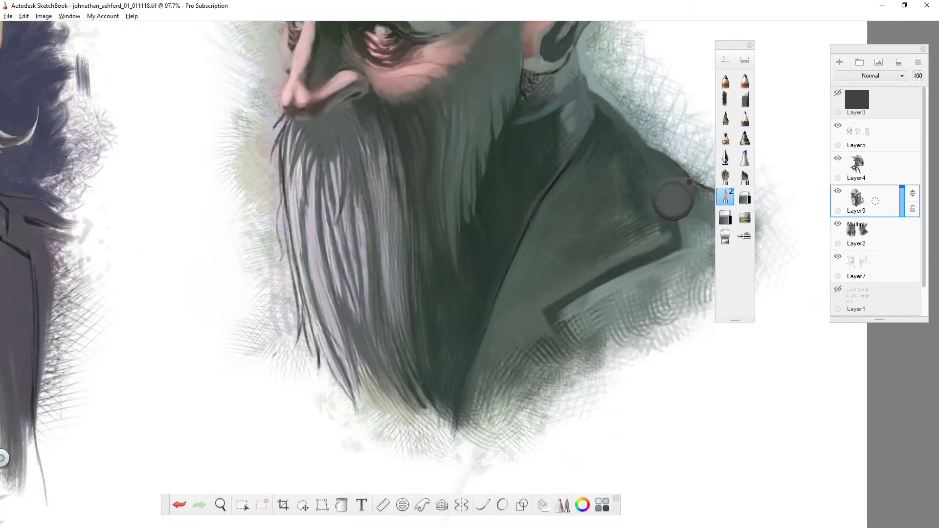
alt+click(330, 257)
mouse_move(331, 257)
mouse_down()
mouse_move(315, 367)
mouse_move(396, 382)
mouse_up()
key(e)
drag(345, 242, 323, 272)
key(ctrl+z)
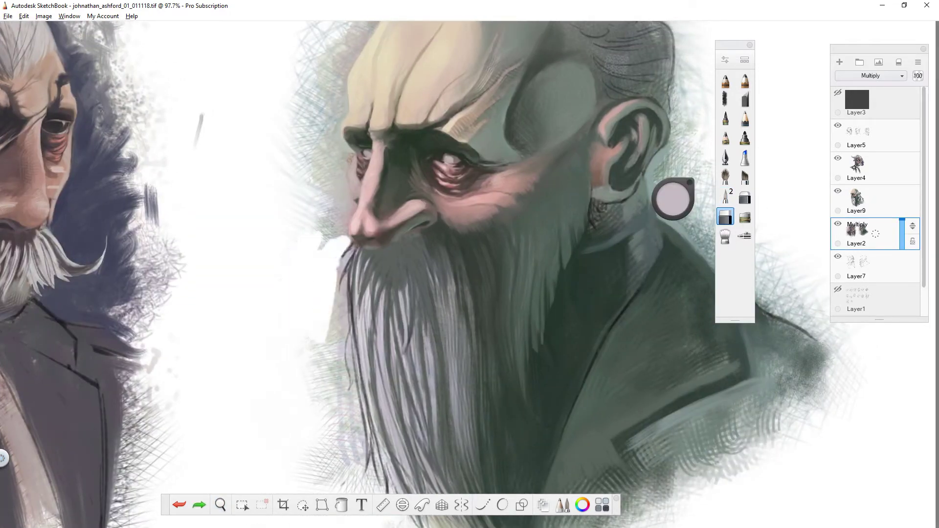
- Pan around the head and beard, selecting Layer7 and then Layer2 again
drag(330, 345, 301, 250)
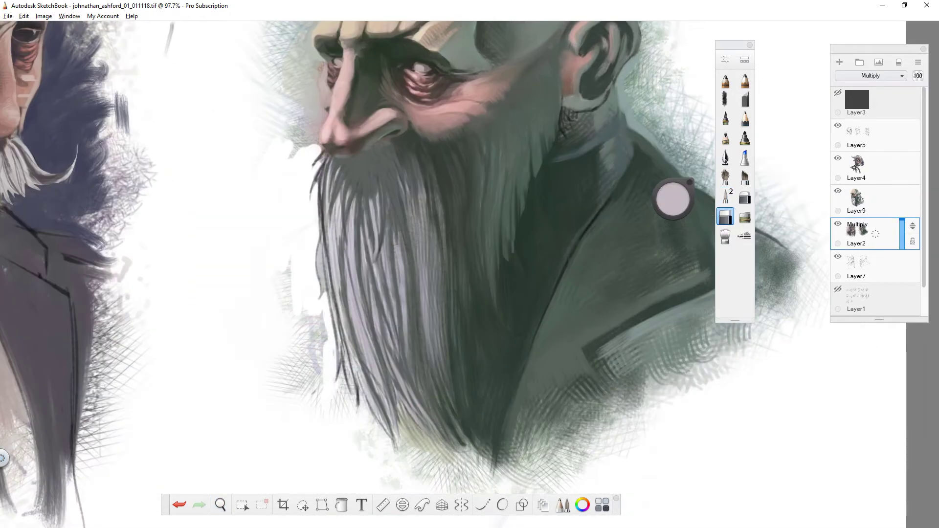
drag(394, 453, 416, 521)
mouse_move(415, 367)
mouse_down()
mouse_move(415, 411)
mouse_move(308, 455)
mouse_move(308, 148)
mouse_up()
drag(558, 169, 411, 326)
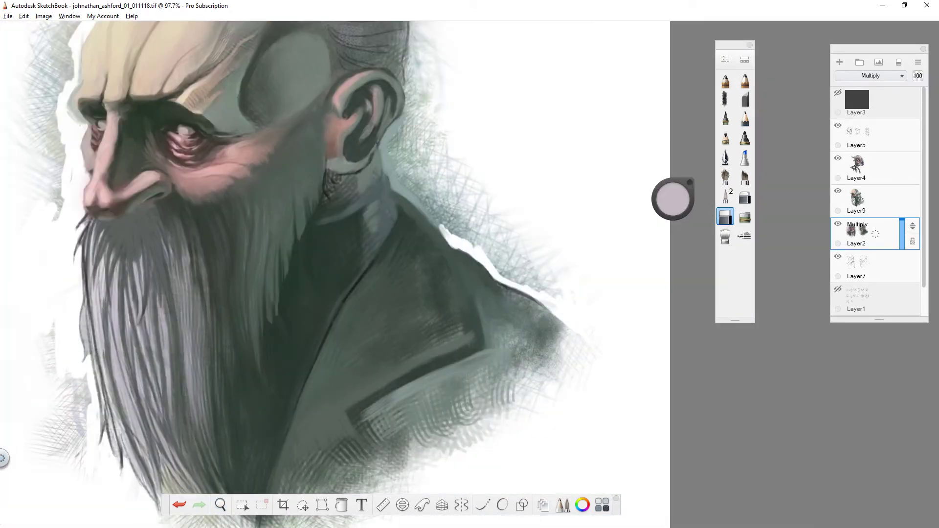
drag(477, 213, 544, 272)
drag(483, 153, 523, 277)
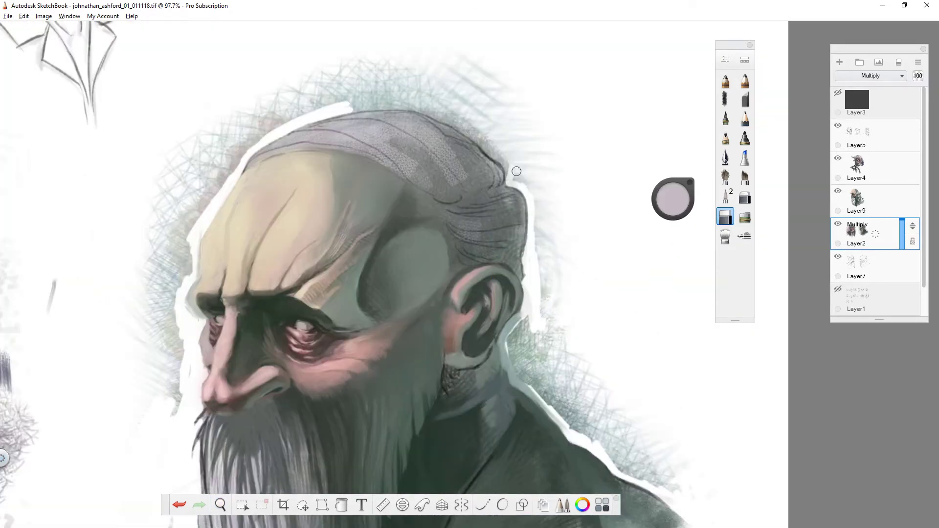
drag(514, 331, 359, 191)
drag(412, 147, 506, 235)
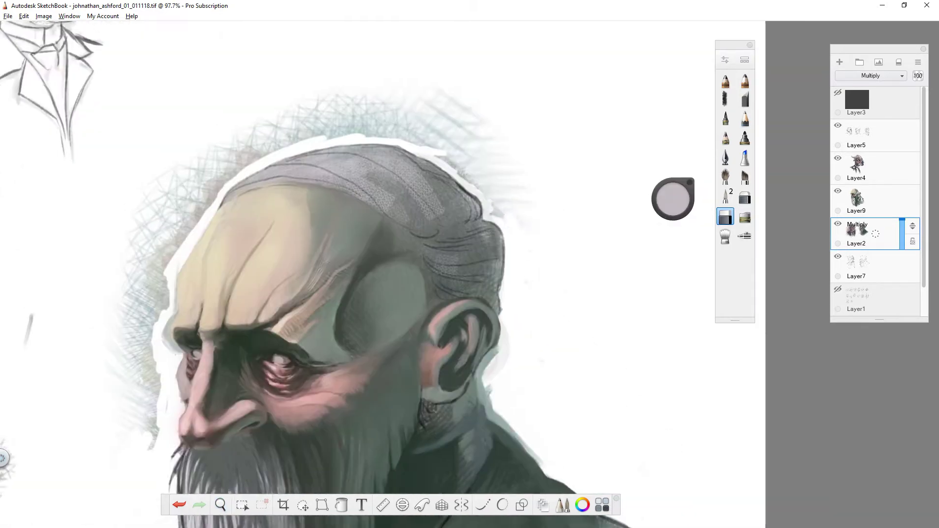
drag(433, 126, 571, 220)
drag(283, 331, 214, 74)
click(875, 266)
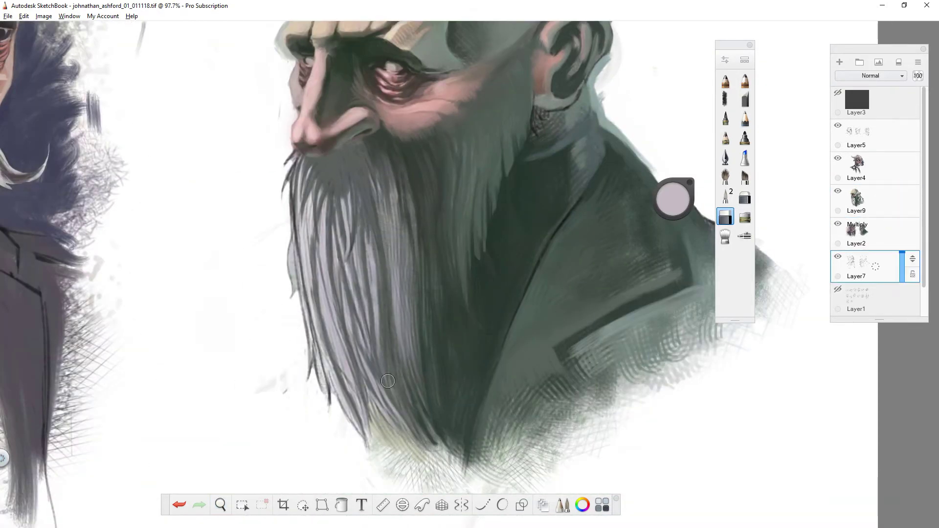
drag(331, 220, 407, 412)
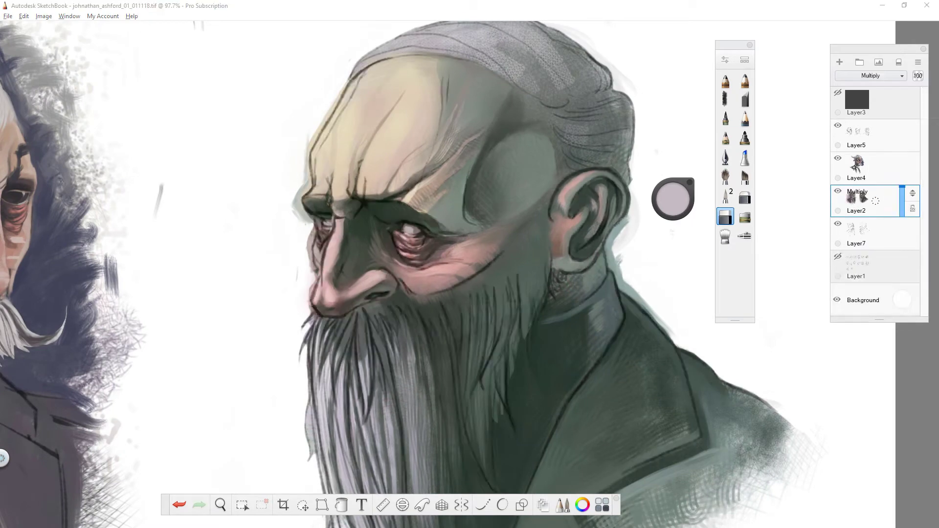
click(876, 234)
scroll(657, 308, down, 1)
- Save a new file version with the updated date and hide the Layer7 sketch lines
key(ctrl+shift+s)
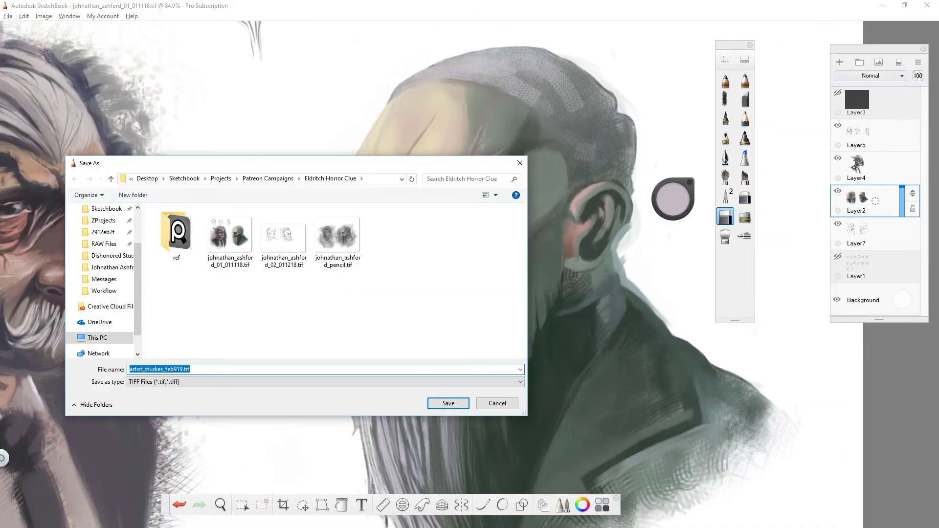
click(190, 369)
text(2)
key(Right)
key(Delete)
text(0)
key(Return)
key(ctrl+y)
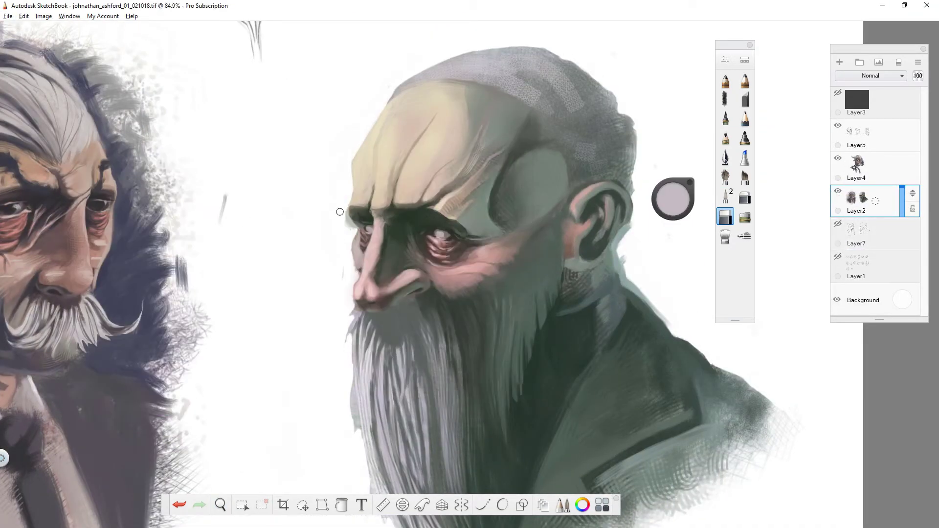
scroll(353, 236, right, 3)
scroll(440, 246, right, 5)
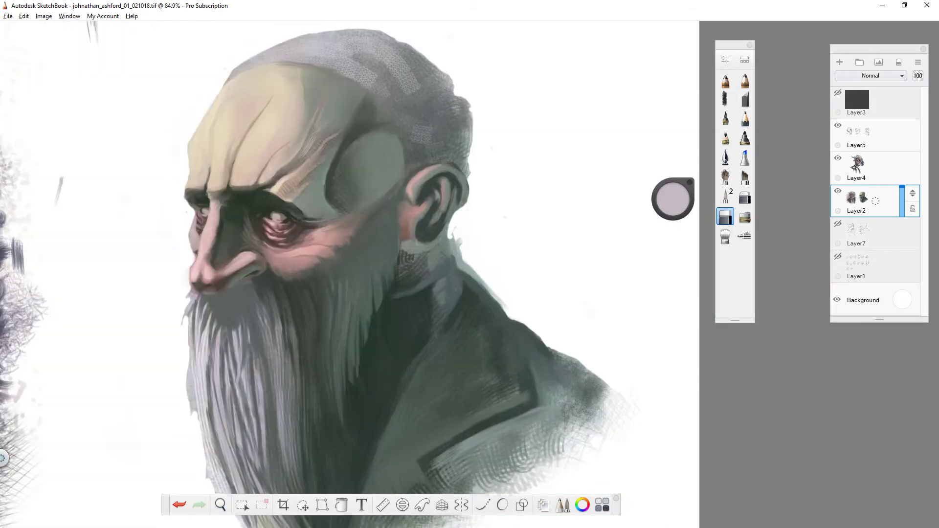
scroll(477, 283, down, 3)
- On a new layer, paint black strokes framing the portrait and right of the figure
key(ctrl+shift+n)
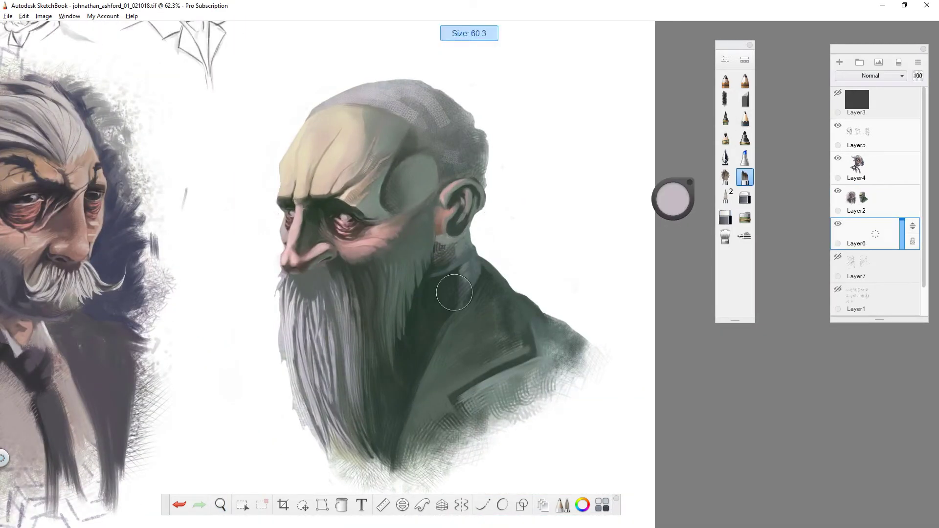
mouse_move(252, 157)
mouse_down()
mouse_move(252, 409)
mouse_move(309, 388)
mouse_move(640, 388)
mouse_move(636, 221)
mouse_up()
drag(625, 470, 636, 58)
mouse_move(679, 150)
mouse_down()
mouse_move(514, 184)
mouse_move(314, 304)
mouse_move(593, 203)
mouse_move(550, 294)
mouse_move(287, 151)
mouse_move(316, 441)
mouse_move(632, 448)
mouse_up()
drag(613, 440, 613, 110)
drag(558, 147, 514, 441)
drag(514, 242, 506, 455)
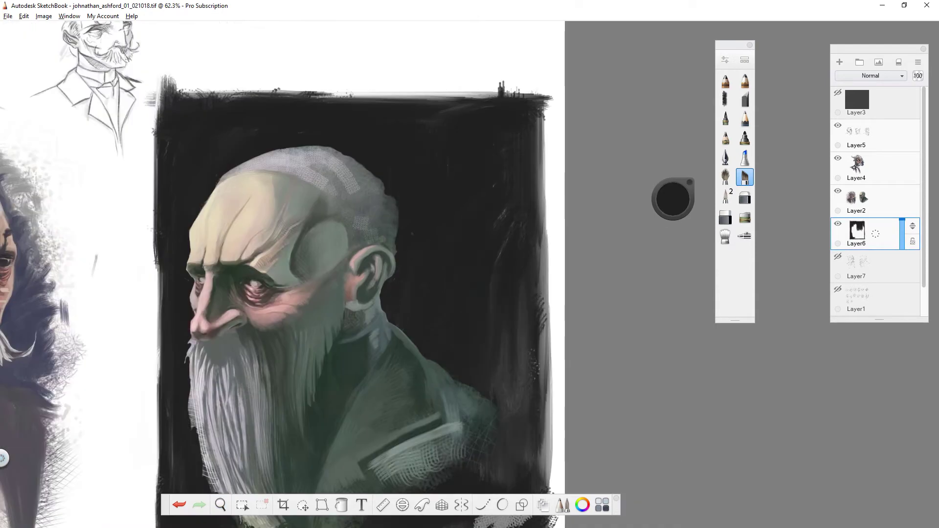
- With Layer2 hidden, paint black over the white area behind the head, then reselect Layer6
click(838, 191)
drag(293, 110, 279, 441)
drag(353, 177, 308, 425)
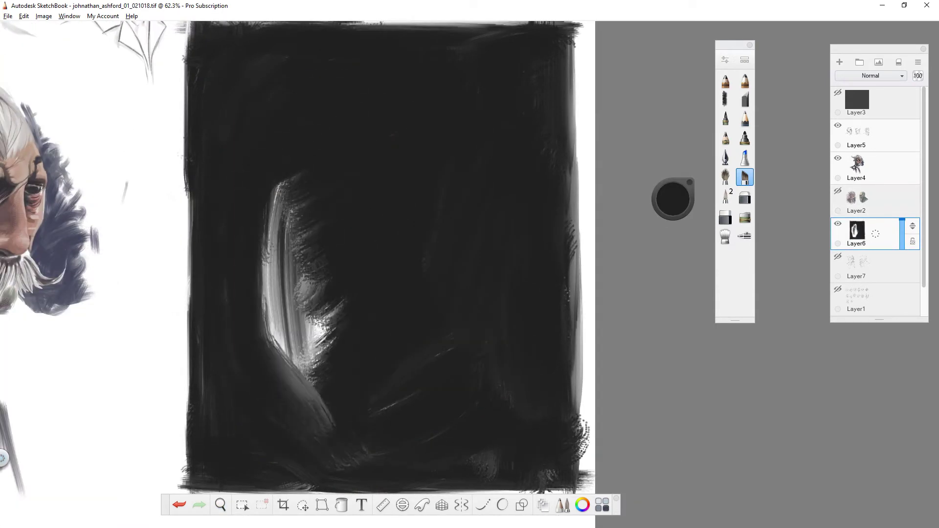
drag(309, 184, 330, 447)
click(838, 191)
click(869, 202)
key(e)
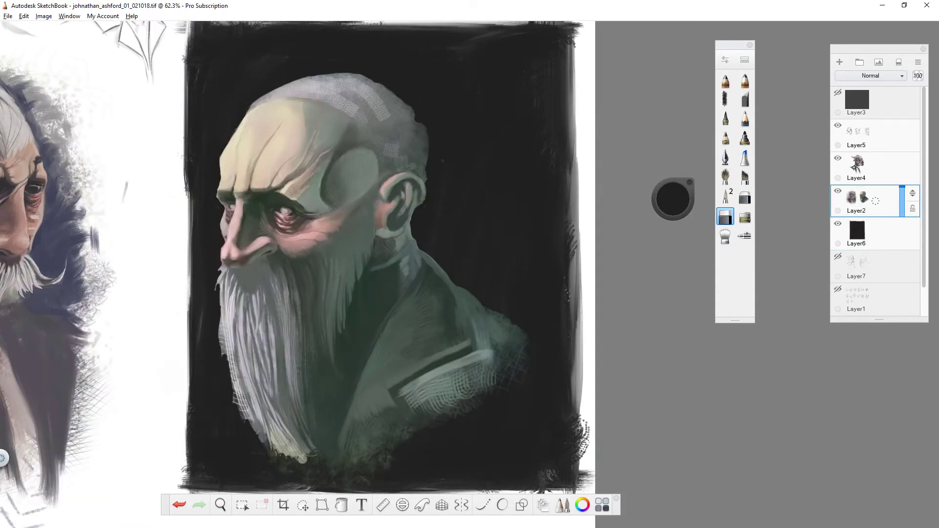
click(744, 178)
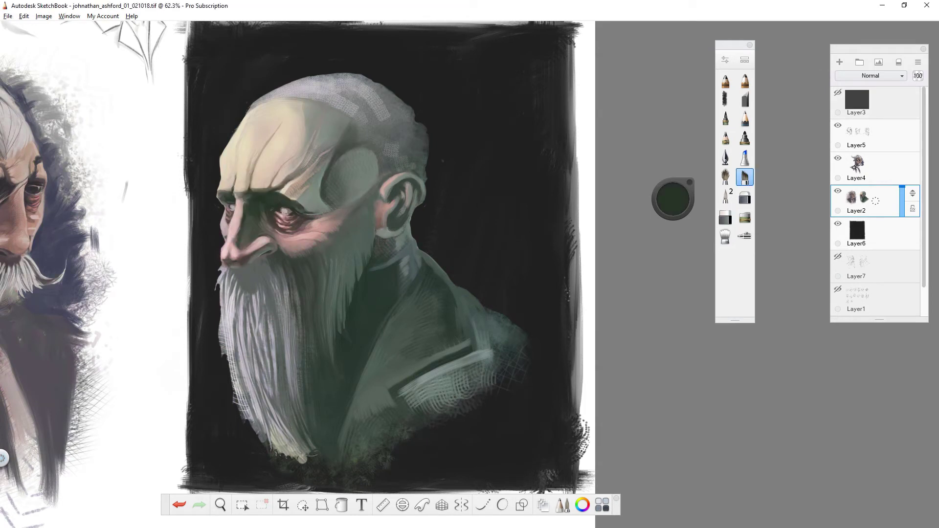
click(870, 233)
- Paint a red glow behind the head and add another empty layer
click(673, 198)
click(679, 216)
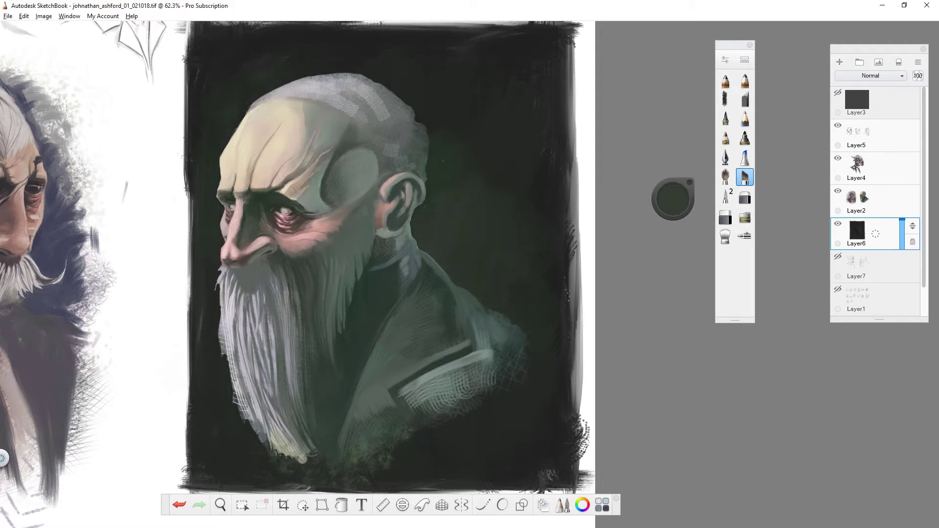
drag(434, 190, 440, 279)
drag(447, 214, 485, 294)
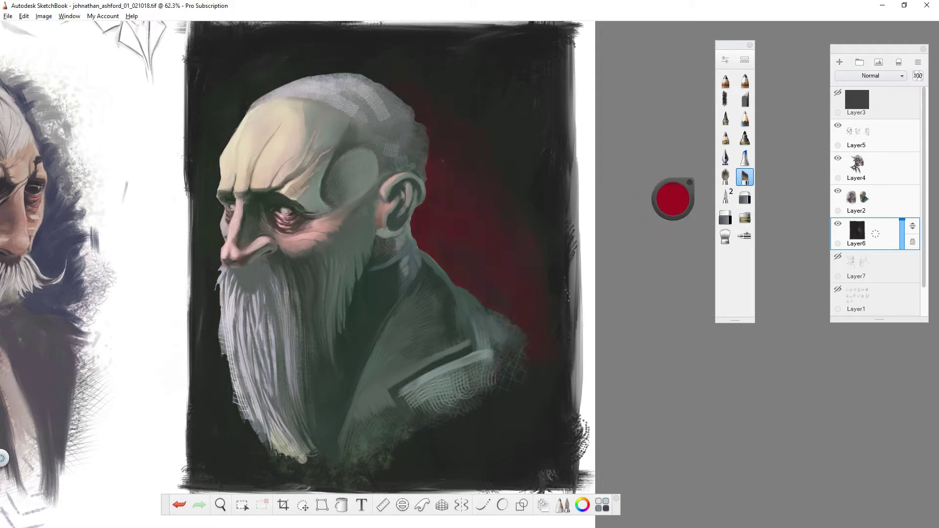
key(ctrl+l)
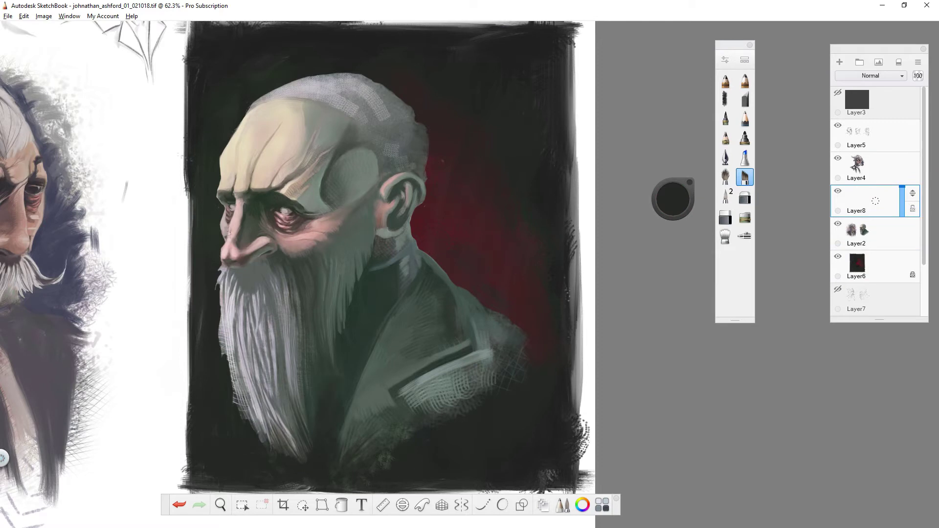
- Paint light hatched strokes on the coat lapel below the beard, undoing a stray tip stroke
drag(265, 418, 305, 463)
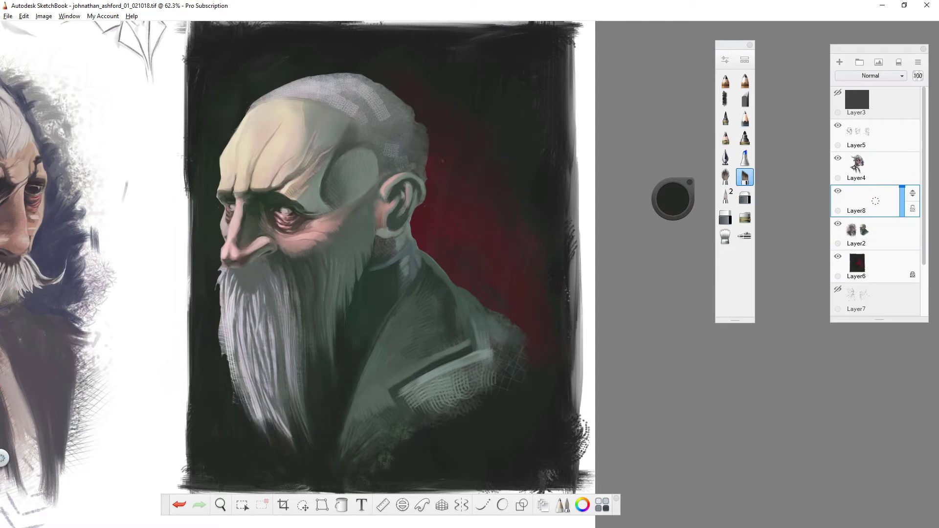
key(ctrl+z)
mouse_move(367, 364)
mouse_down()
mouse_move(323, 466)
mouse_move(403, 412)
mouse_up()
alt+click(524, 338)
scroll(416, 274, up, 1)
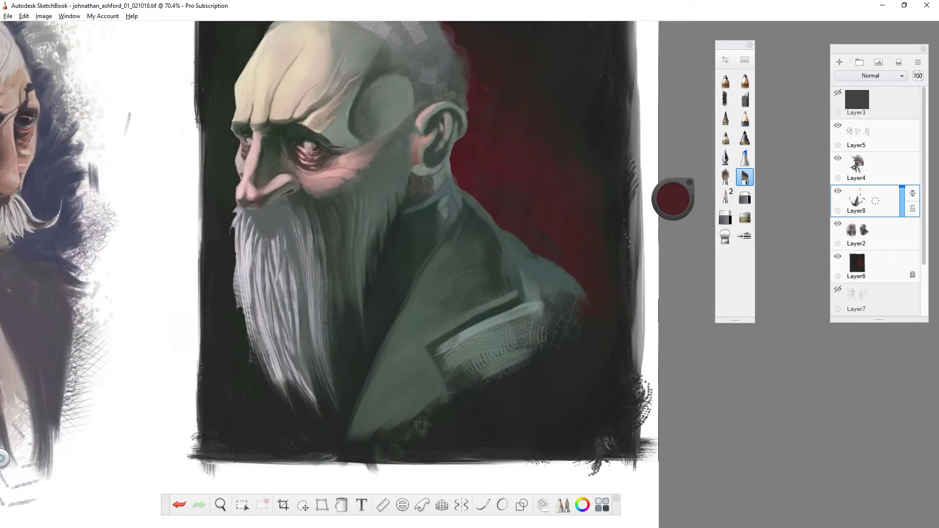
scroll(433, 275, up, 1)
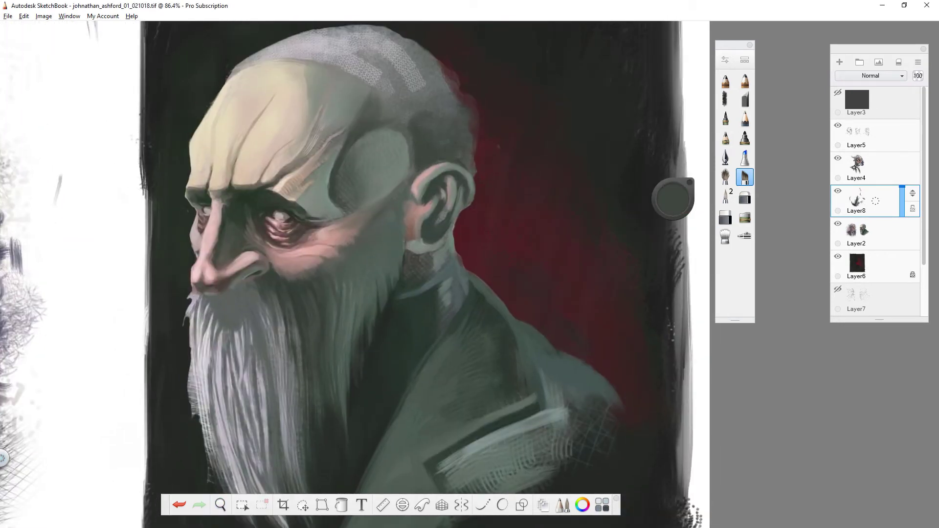
- Sample pale pink and near-white beard tones and paint a pale lavender strand down the beard
alt+click(398, 227)
drag(399, 227, 450, 201)
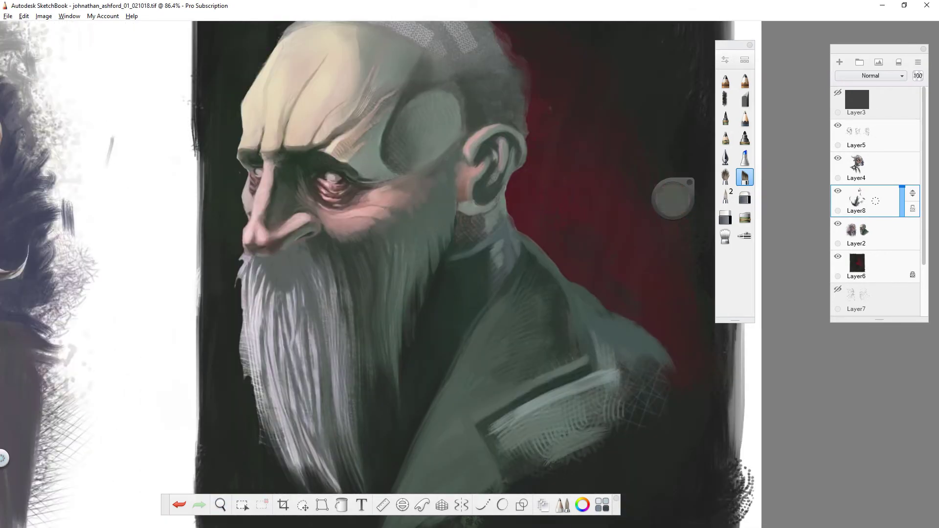
drag(253, 235, 334, 235)
alt+click(335, 235)
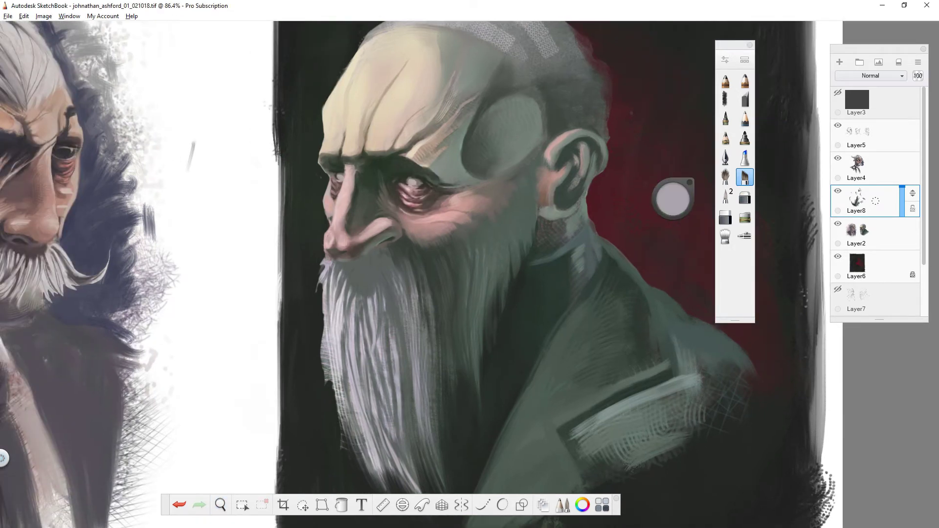
alt+drag(323, 265, 320, 309)
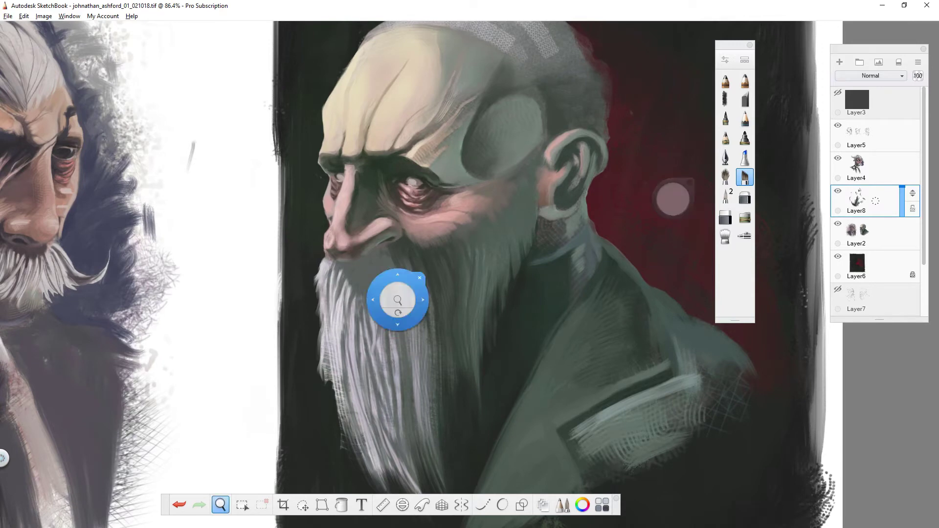
drag(399, 294, 384, 246)
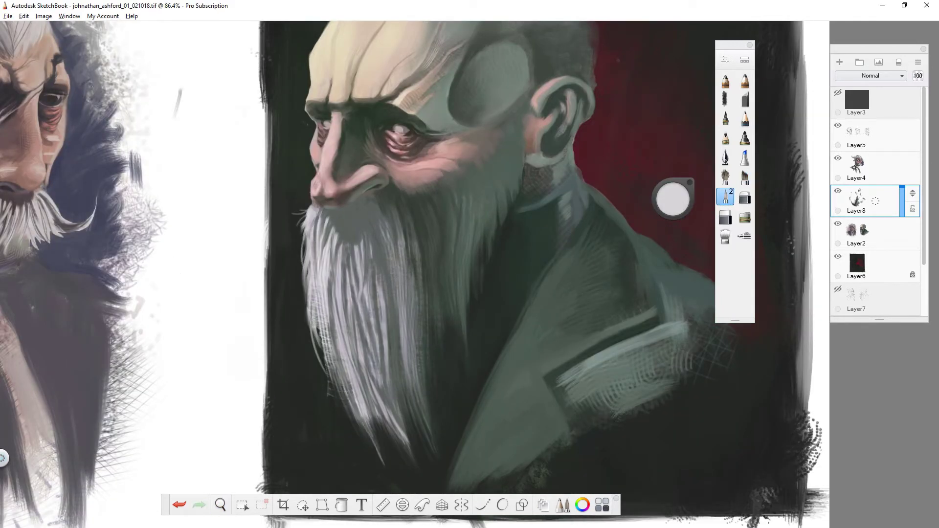
alt+drag(338, 367, 425, 294)
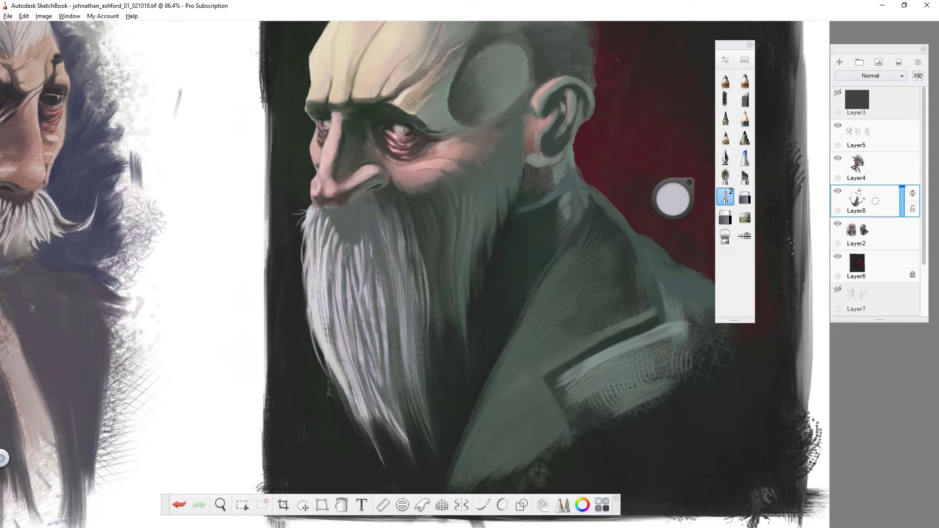
drag(410, 339, 387, 445)
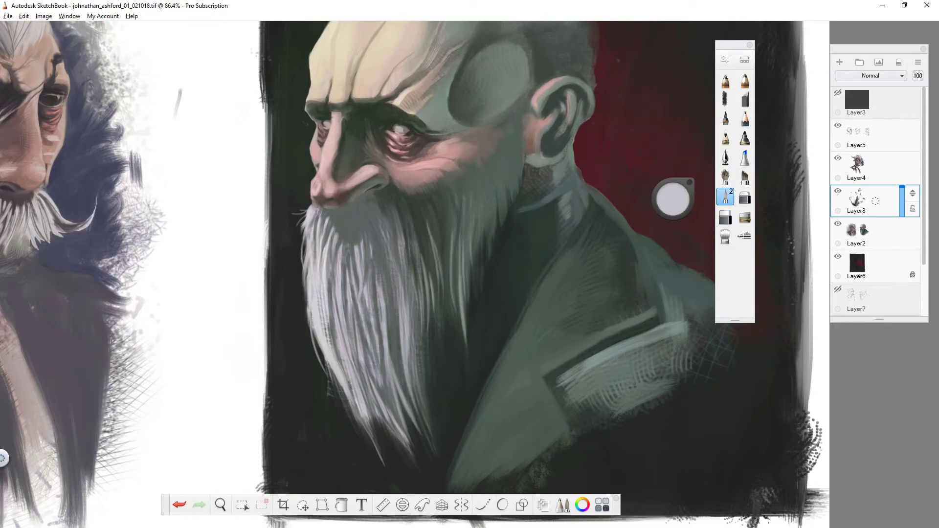
- Sample darker lavender-grey and grey-green tones near the nose, undoing a stray stroke
alt+click(396, 367)
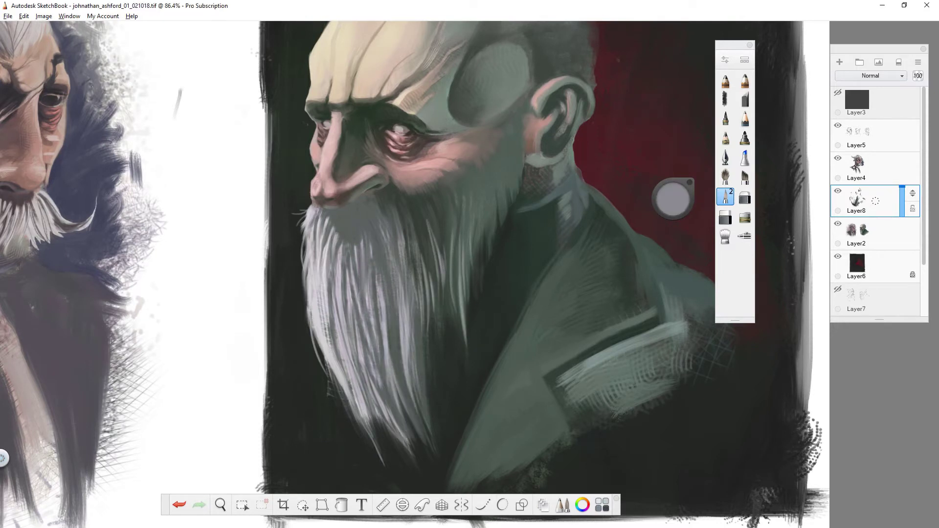
alt+click(326, 207)
alt+click(316, 208)
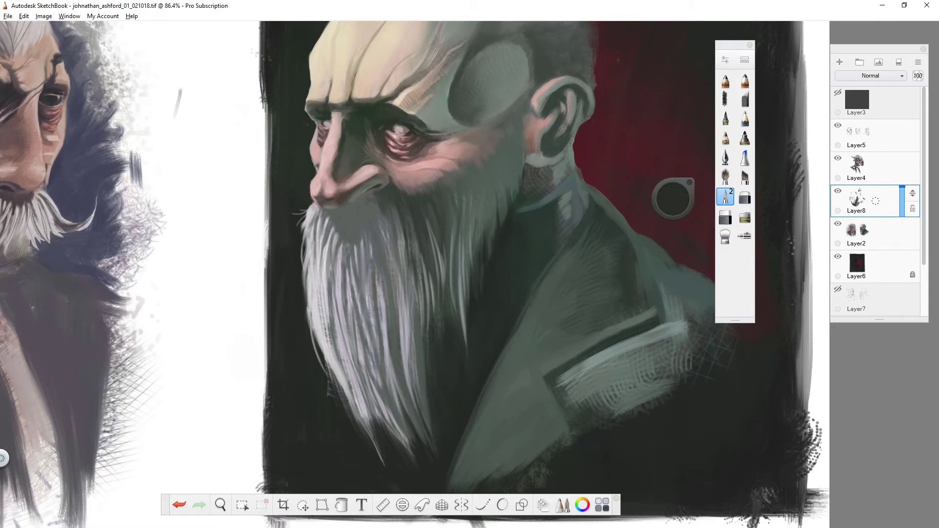
alt+click(344, 238)
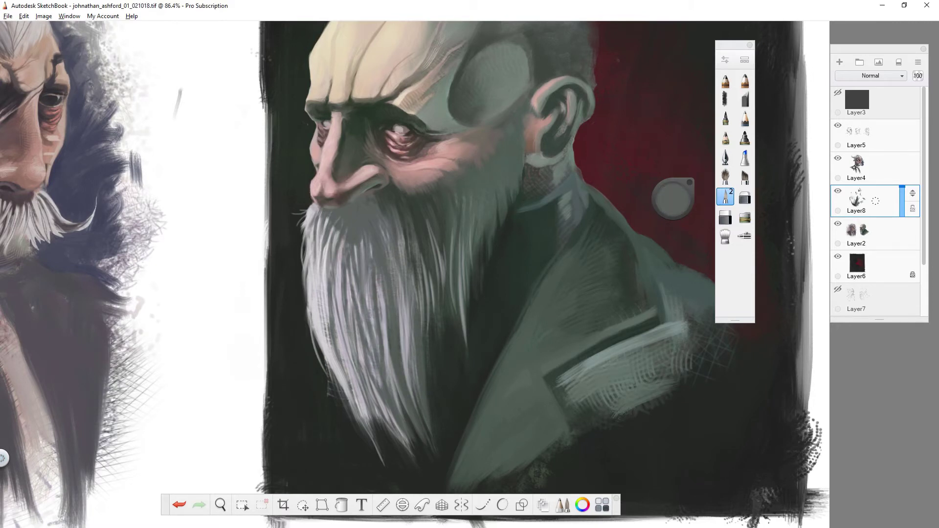
key(ctrl+z)
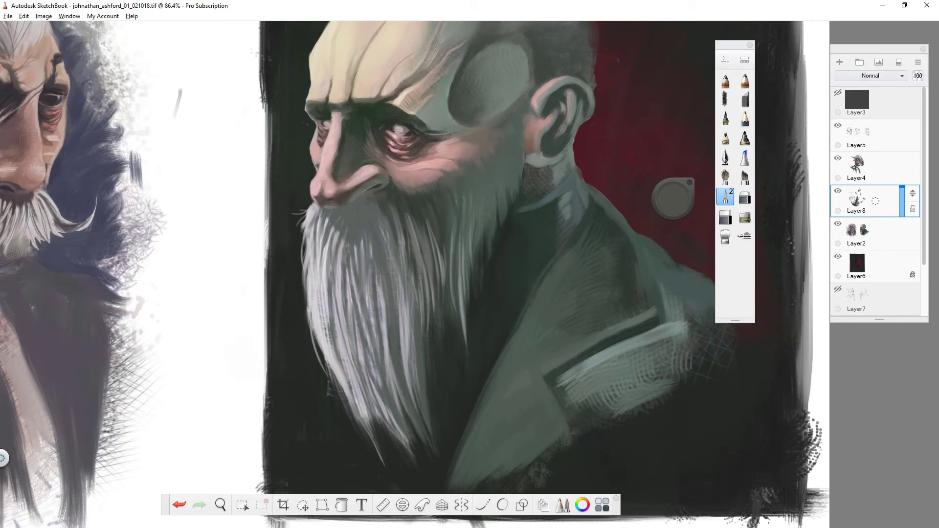
scroll(302, 335, down, 1)
drag(303, 335, 298, 265)
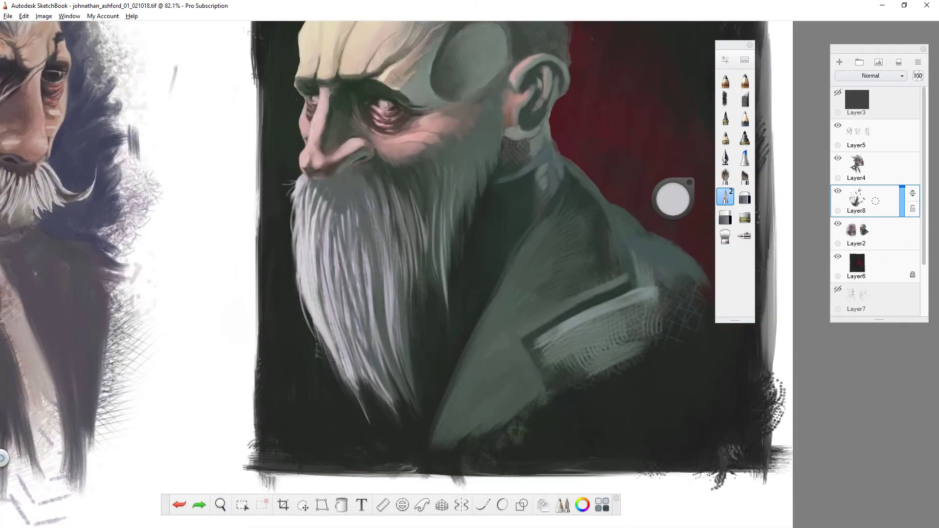
- Paint dark strokes at the beard tip and light strands along its left edge
alt+click(391, 436)
drag(361, 403, 365, 438)
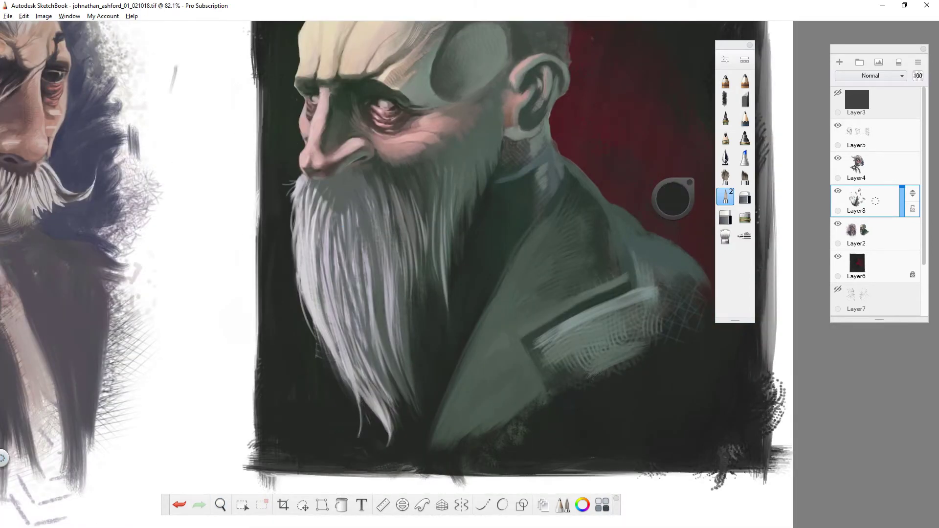
drag(353, 379, 357, 444)
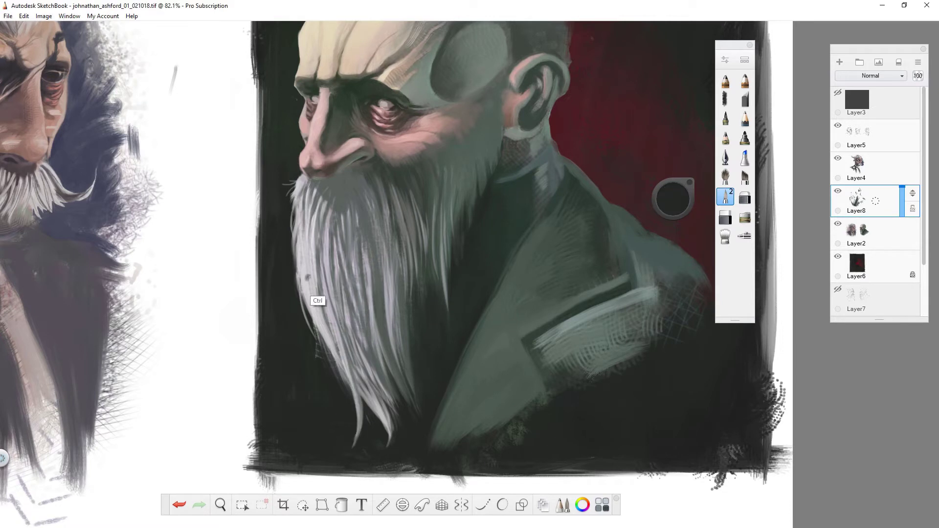
drag(323, 253, 314, 359)
alt+click(328, 309)
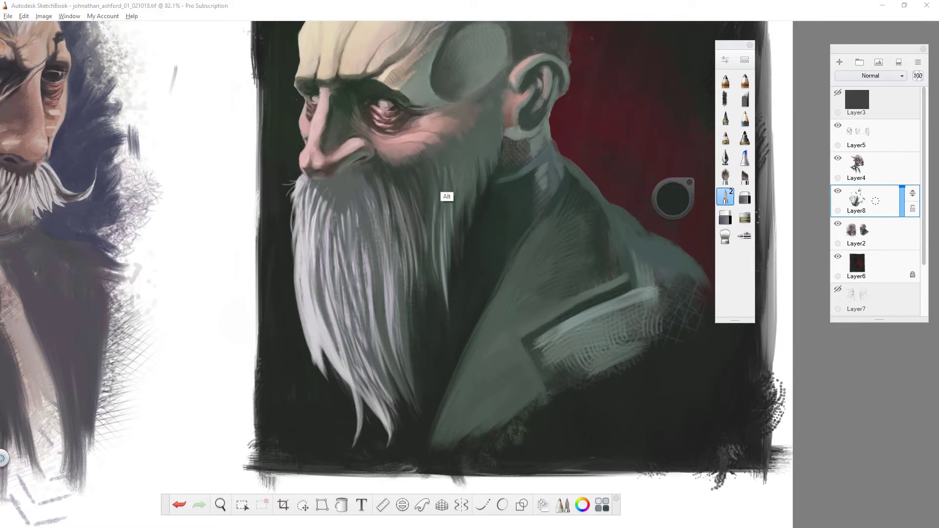
key(ctrl+z)
- Paint darker grey strands across the middle of the beard
alt+click(511, 127)
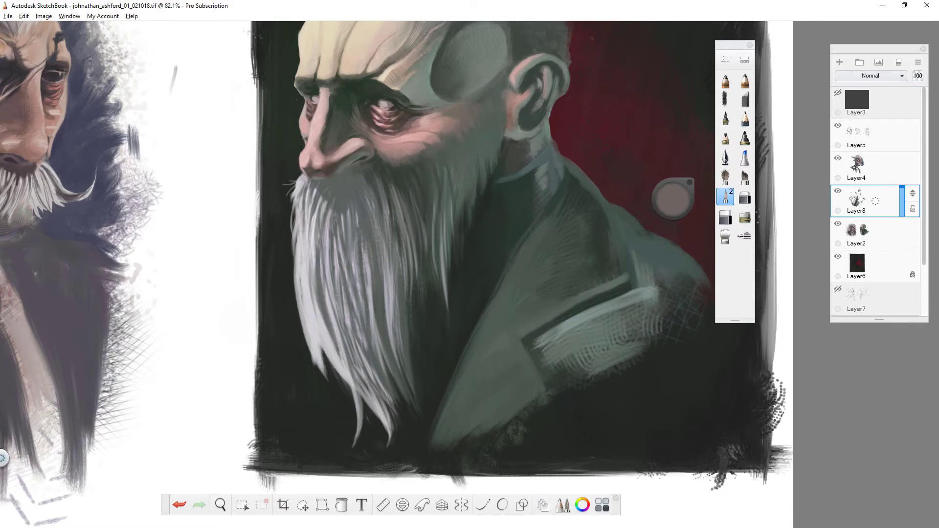
drag(470, 264, 426, 338)
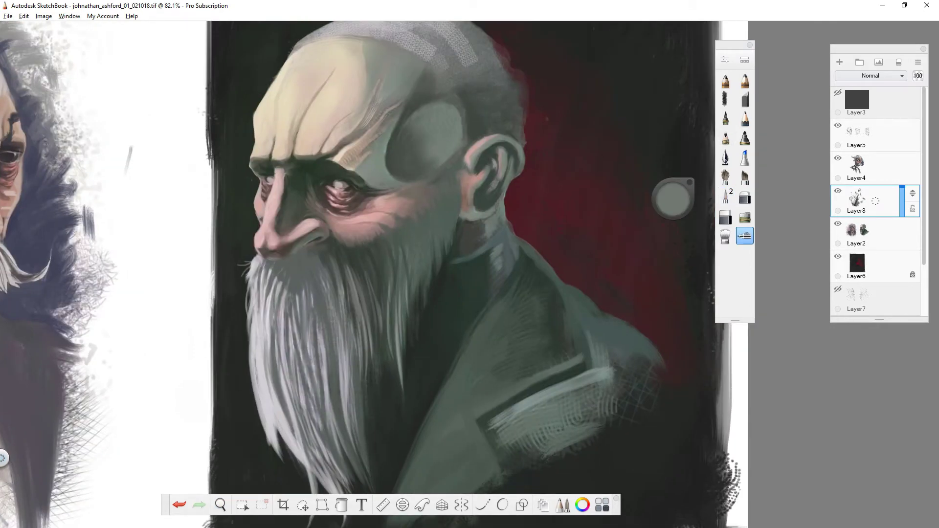
drag(396, 306, 410, 401)
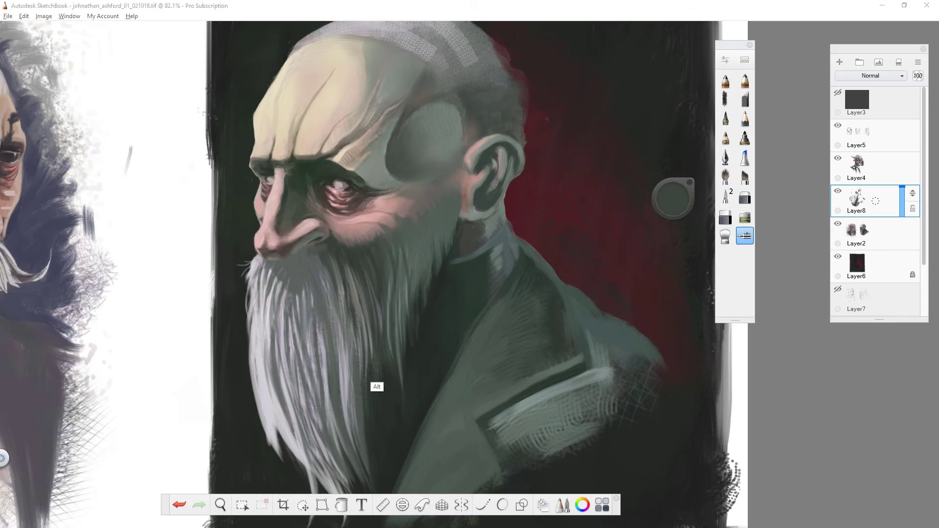
drag(352, 323, 346, 437)
drag(330, 312, 324, 448)
drag(394, 271, 390, 364)
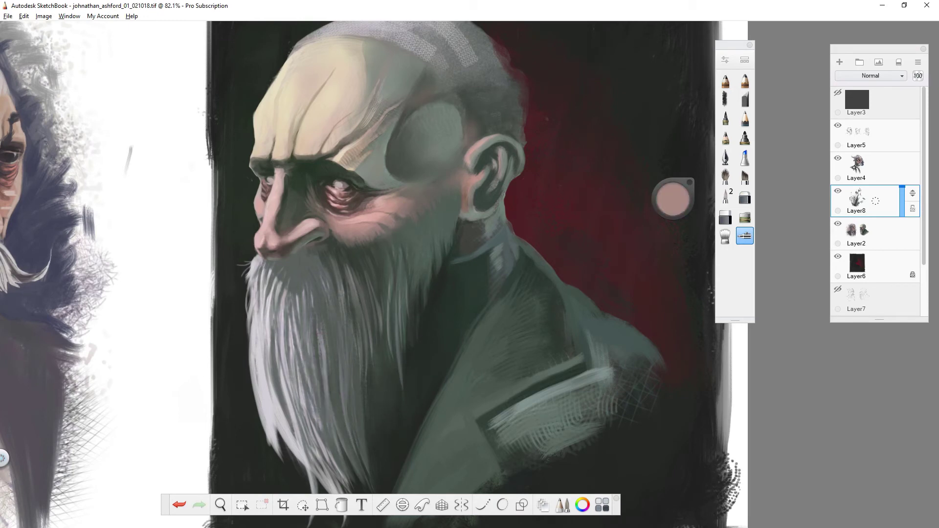
- Zoom in and add light grey strands running down the beard
drag(414, 184, 441, 220)
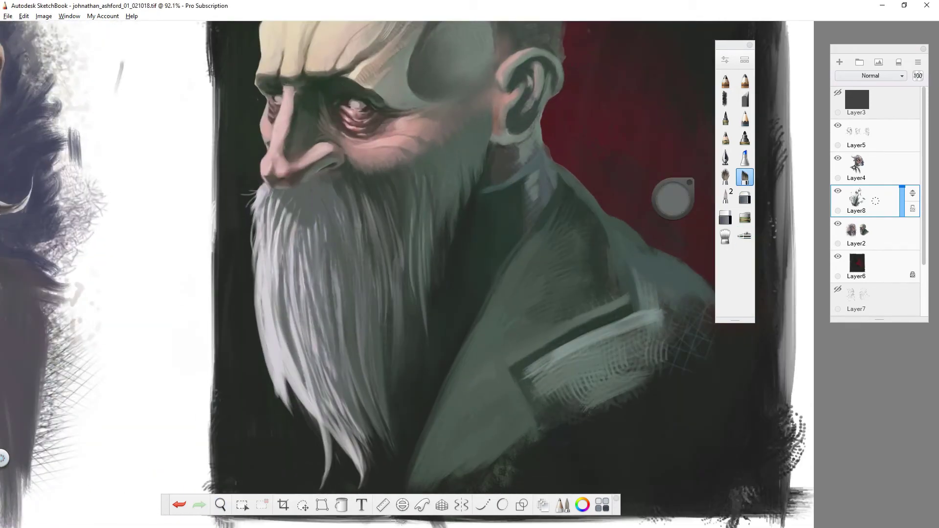
drag(415, 269, 389, 397)
drag(371, 222, 364, 393)
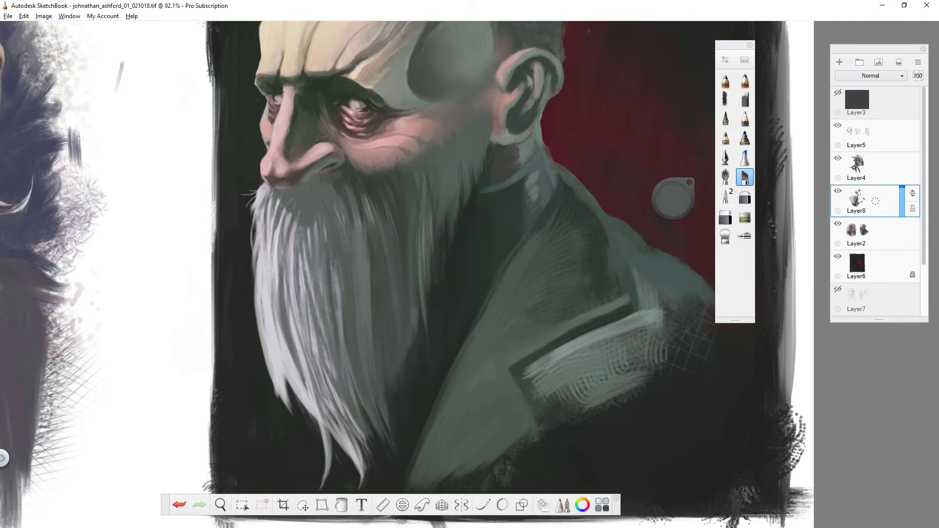
drag(326, 240, 363, 425)
scroll(469, 272, down, 2)
- Sample lighter grey and warm beige-grey, then stroke more light beard strands, undoing the last
drag(469, 272, 430, 270)
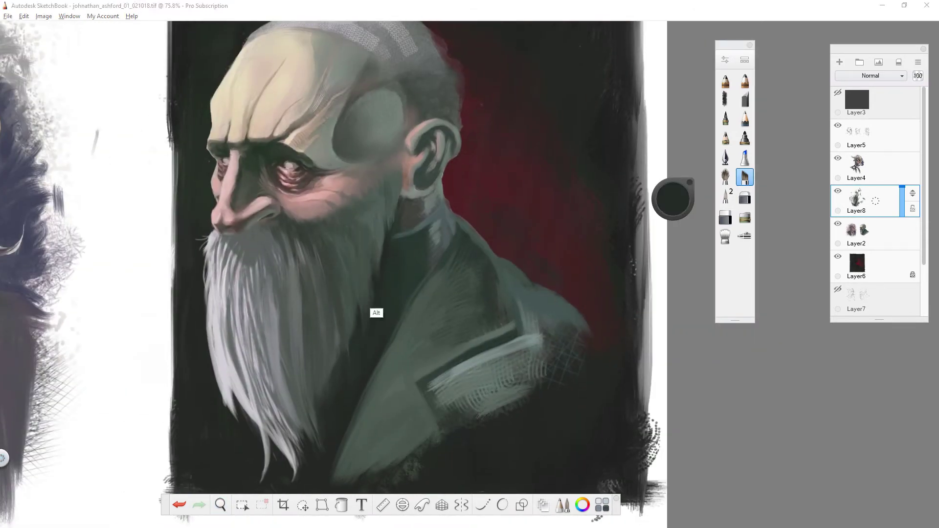
alt+click(367, 209)
alt+click(398, 140)
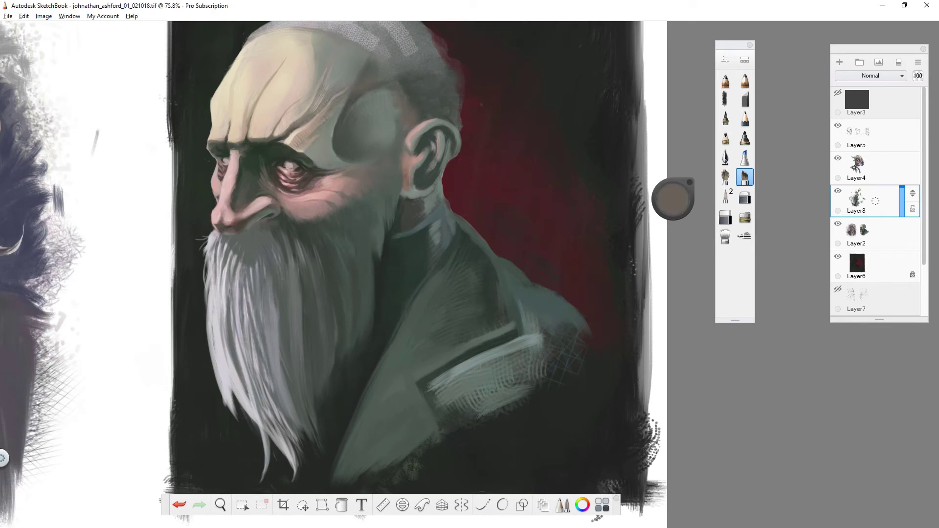
scroll(411, 271, down, 2)
scroll(411, 272, up, 3)
drag(316, 389, 356, 312)
drag(283, 246, 312, 396)
drag(253, 227, 295, 426)
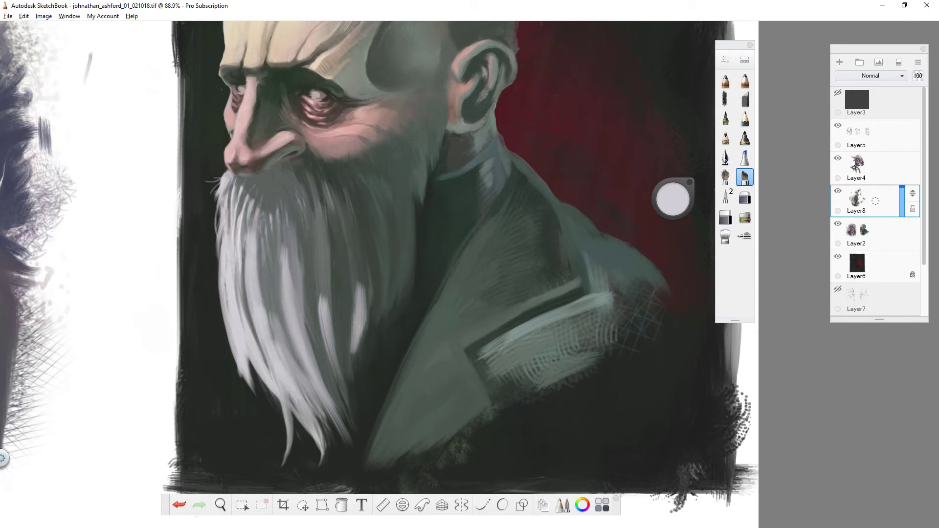
drag(411, 271, 397, 320)
key(ctrl+z)
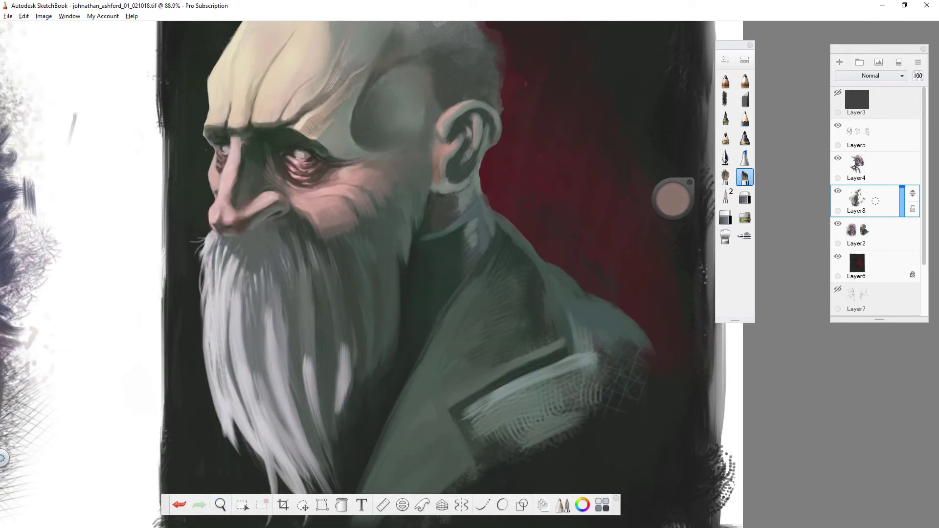
scroll(440, 264, down, 3)
scroll(283, 175, up, 4)
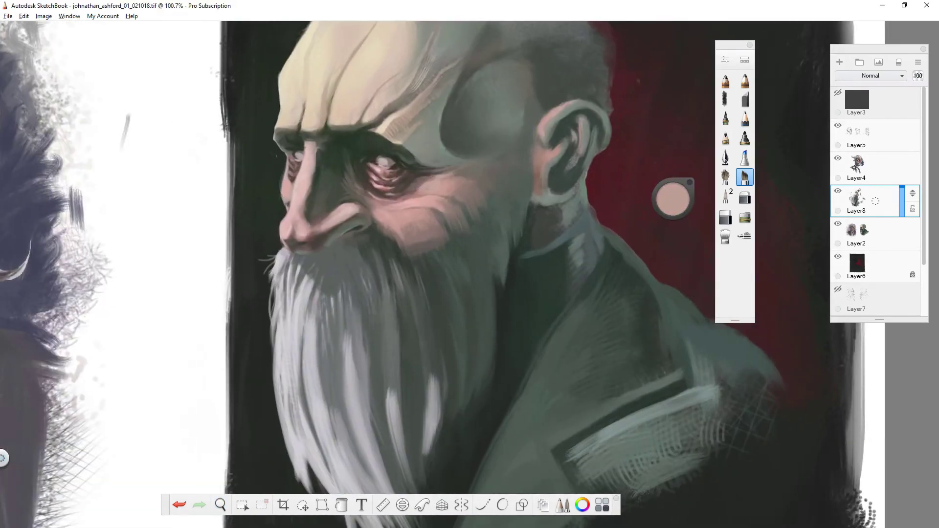
scroll(469, 252, down, 2)
scroll(469, 252, down, 1)
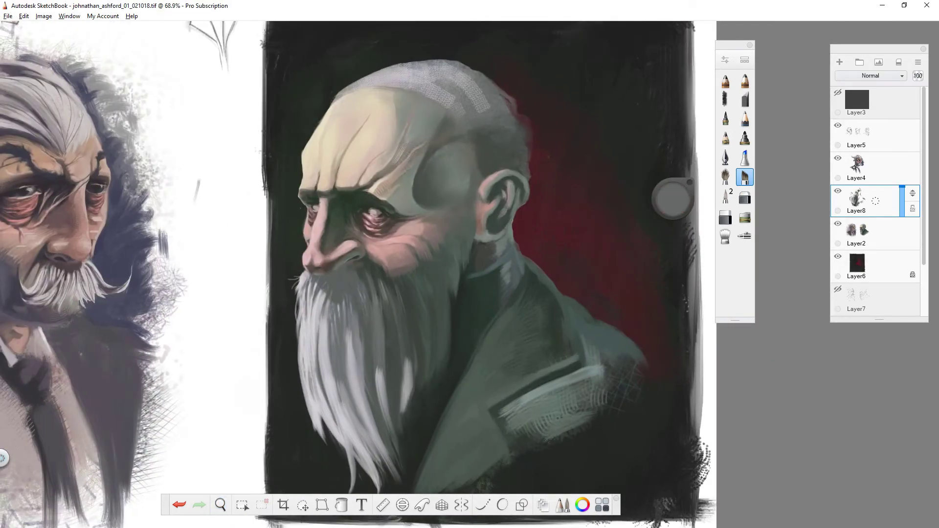
- Darken the edge along the back of the head and switch painting brush
drag(523, 112, 469, 119)
scroll(377, 213, up, 1)
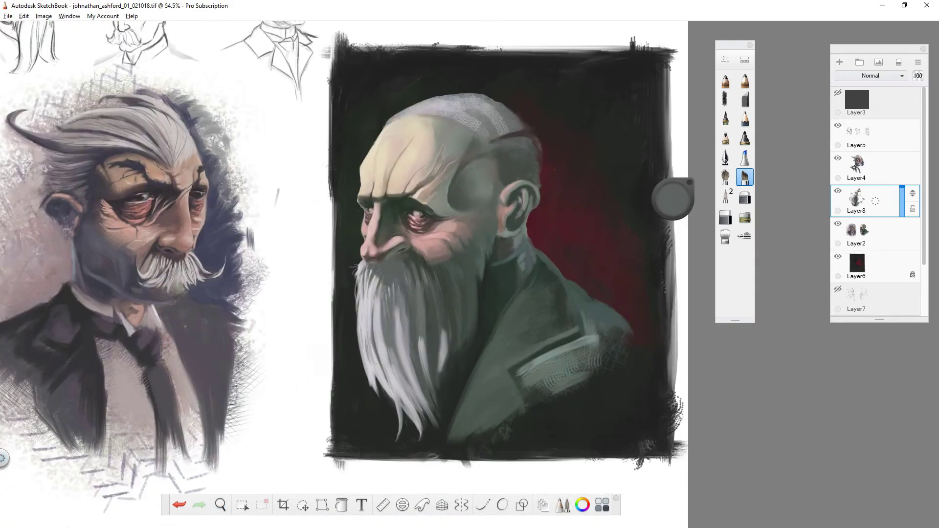
scroll(376, 213, up, 3)
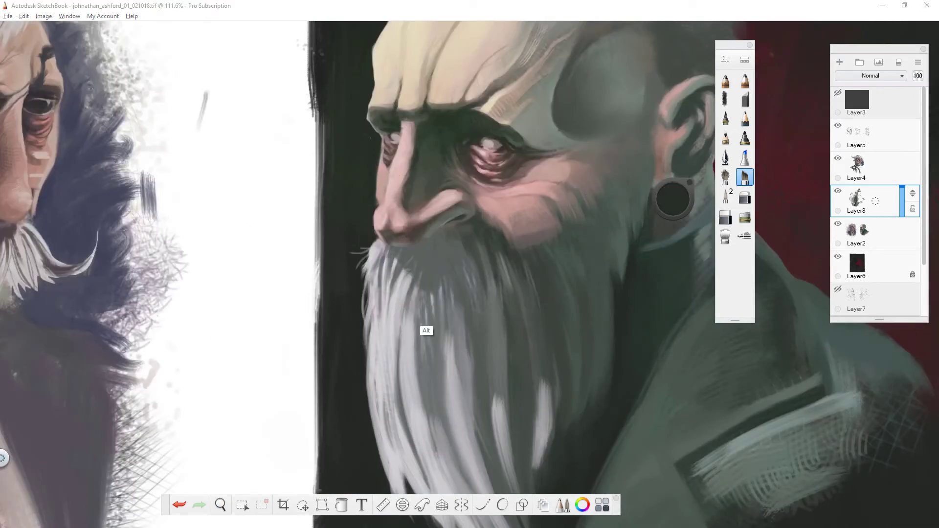
scroll(378, 256, down, 4)
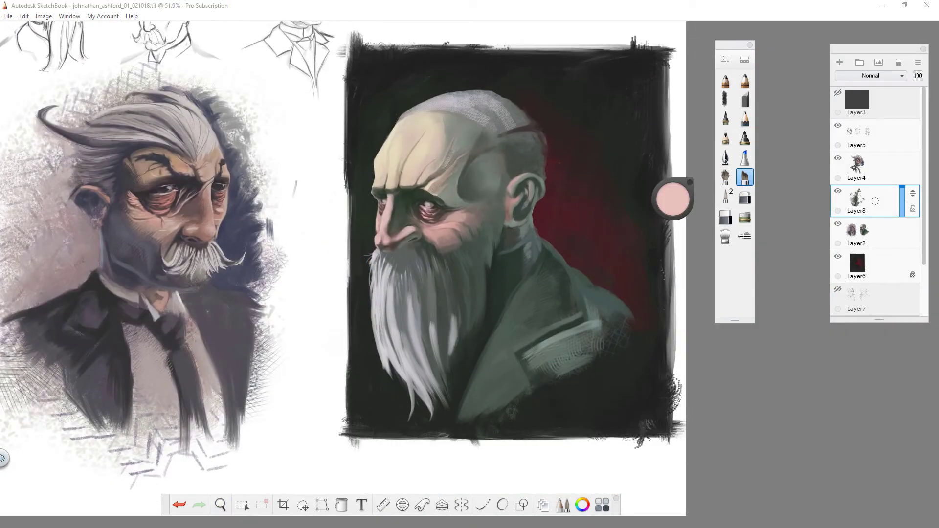
scroll(440, 264, up, 1)
click(726, 197)
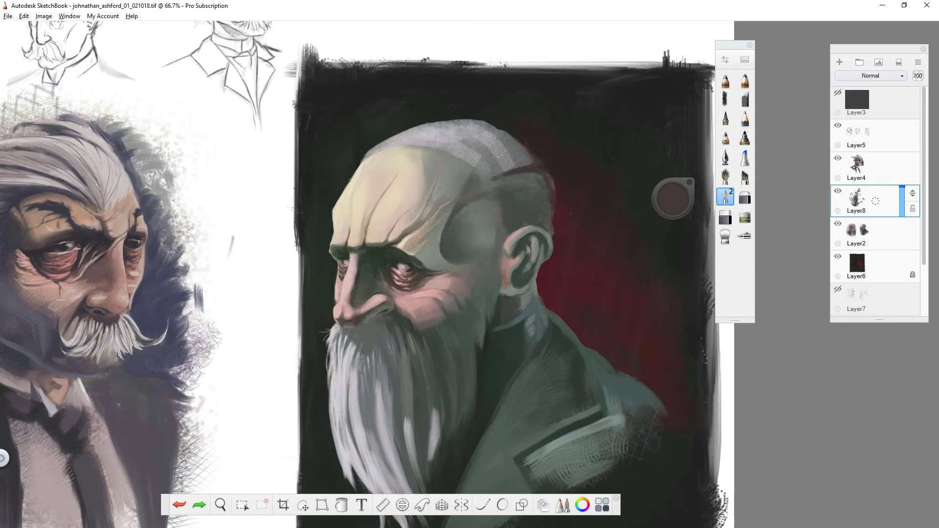
drag(471, 293, 482, 209)
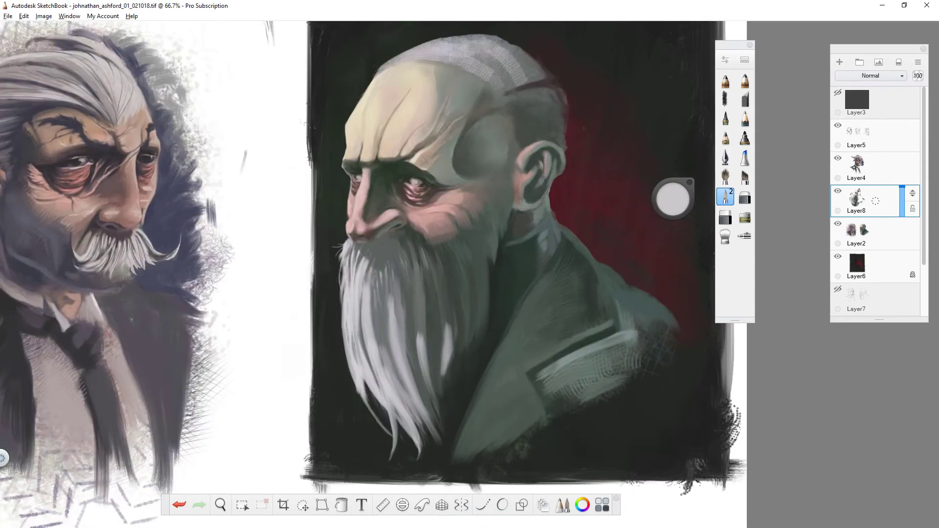
- Sample the cheek's pink skin tone and load Simple Lines (Thick) from Crosshatch Brushes
click(358, 411)
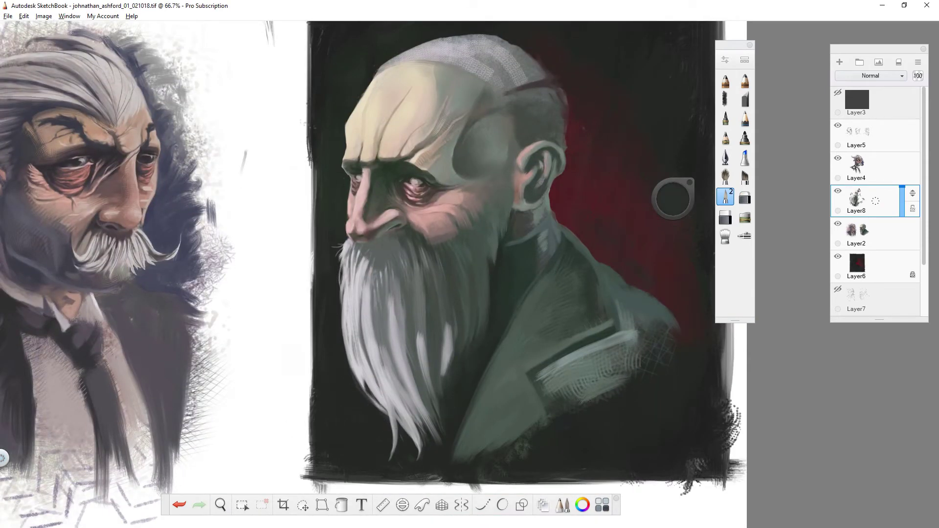
alt+click(428, 231)
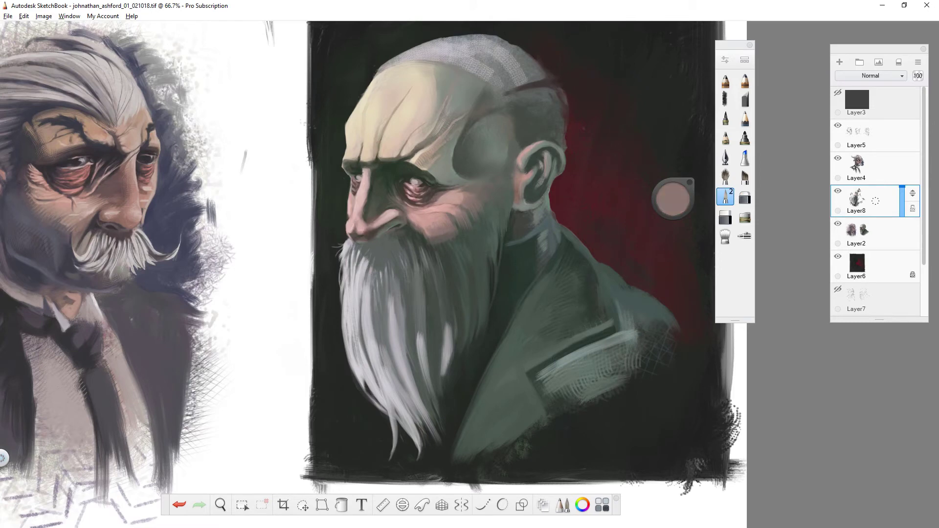
scroll(516, 247, up, 2)
click(745, 59)
double_click(875, 376)
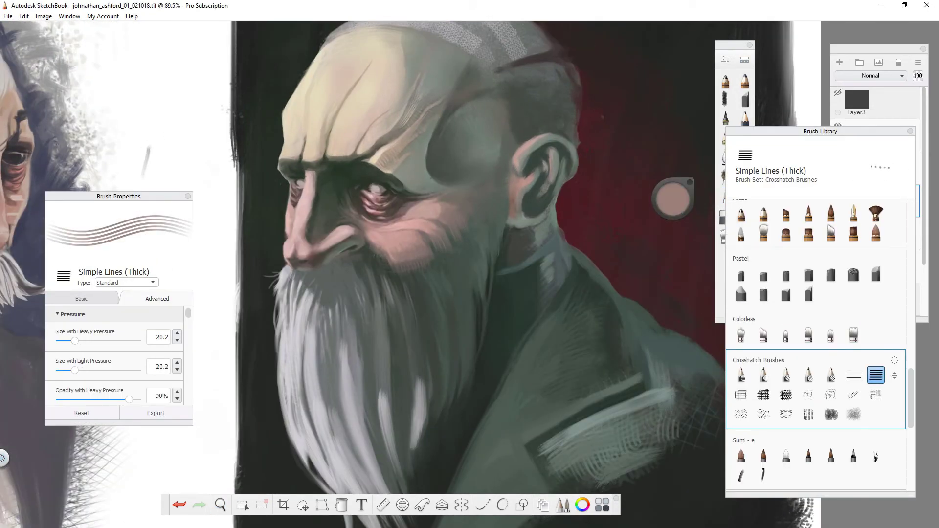
- Darken the coat with a large Hard Airbrush in sampled dark grey-green
alt+click(402, 321)
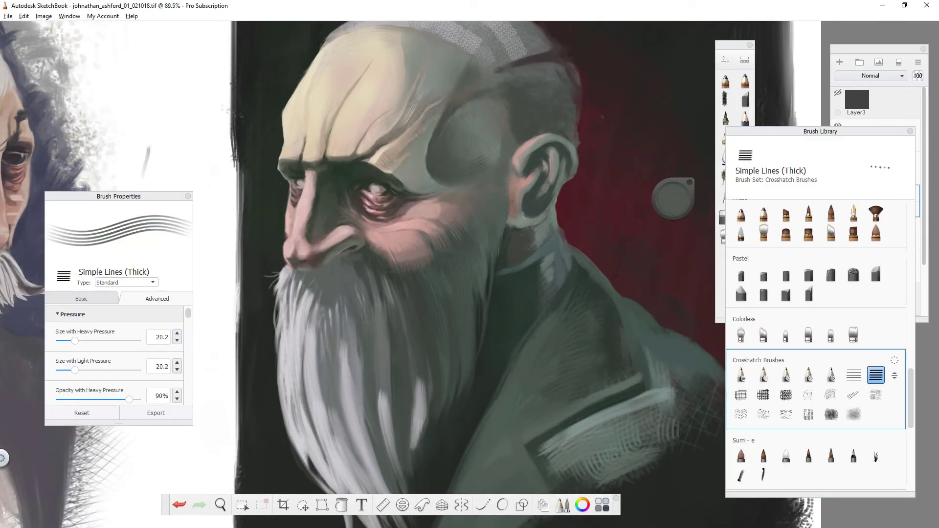
click(853, 394)
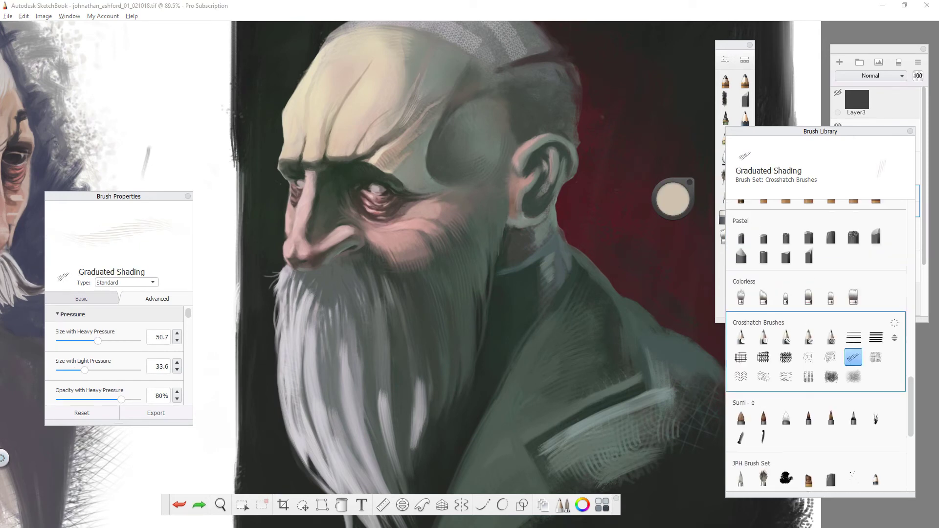
click(786, 337)
mouse_move(374, 306)
mouse_down()
mouse_move(334, 306)
mouse_move(504, 171)
mouse_move(463, 378)
mouse_move(417, 356)
mouse_up()
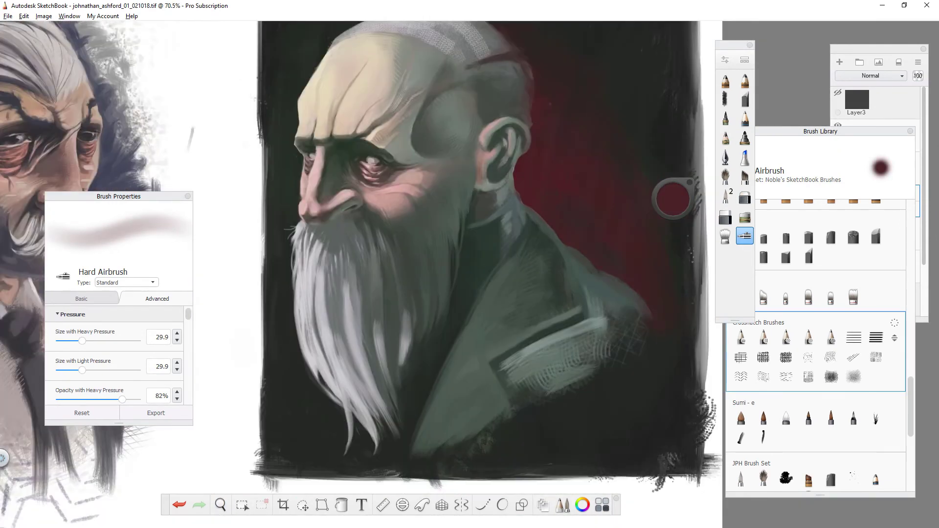
drag(673, 197, 733, 196)
drag(514, 352, 440, 411)
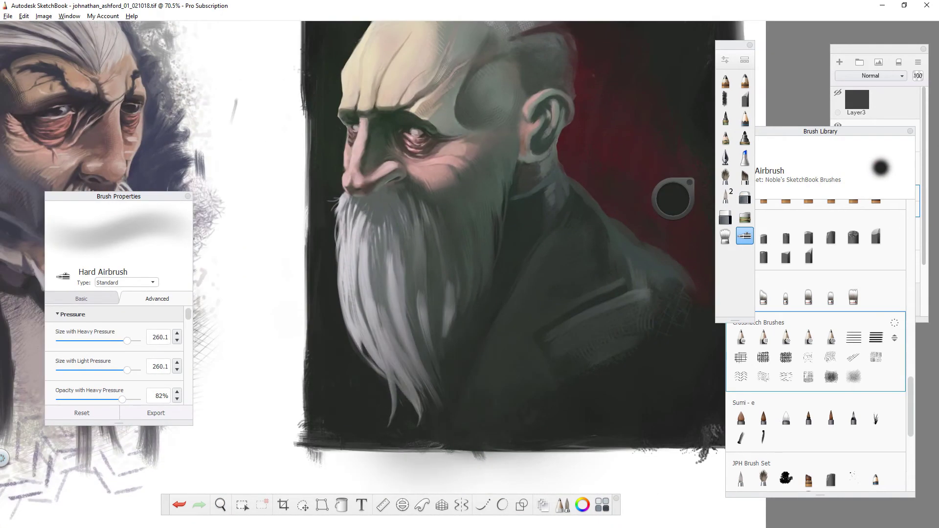
drag(477, 294, 455, 331)
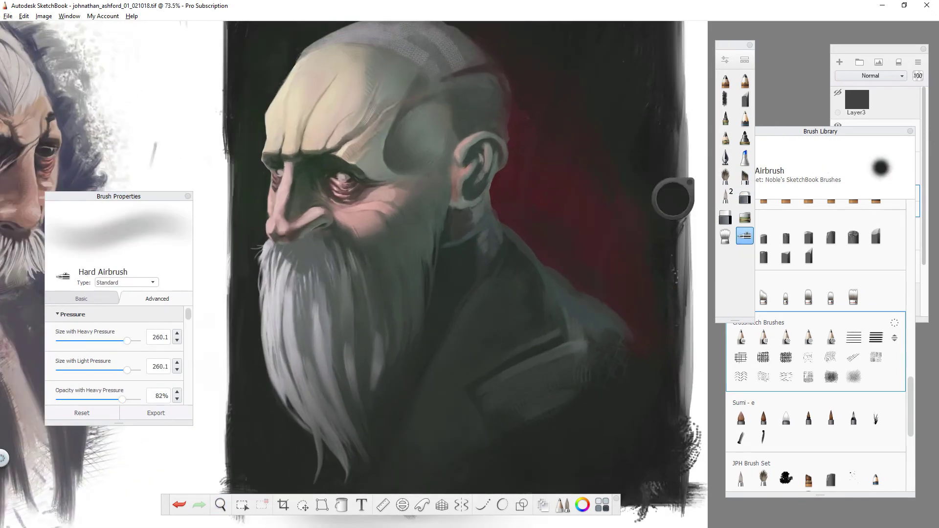
- Paint lighter grey-green strokes over the lapel and chest with Synthetic Coarse Angular Brush
click(745, 176)
click(674, 197)
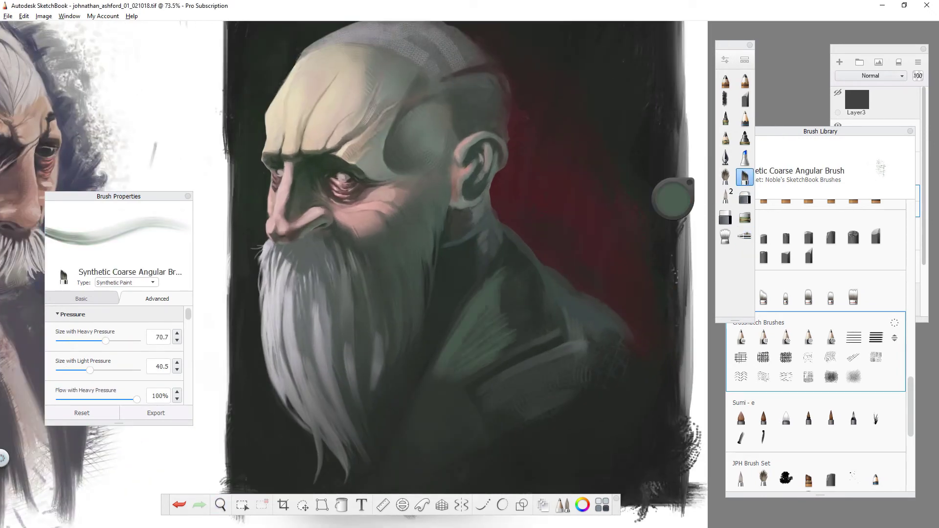
mouse_move(514, 264)
mouse_down()
mouse_move(477, 346)
mouse_move(422, 404)
mouse_move(414, 426)
mouse_move(506, 334)
mouse_up()
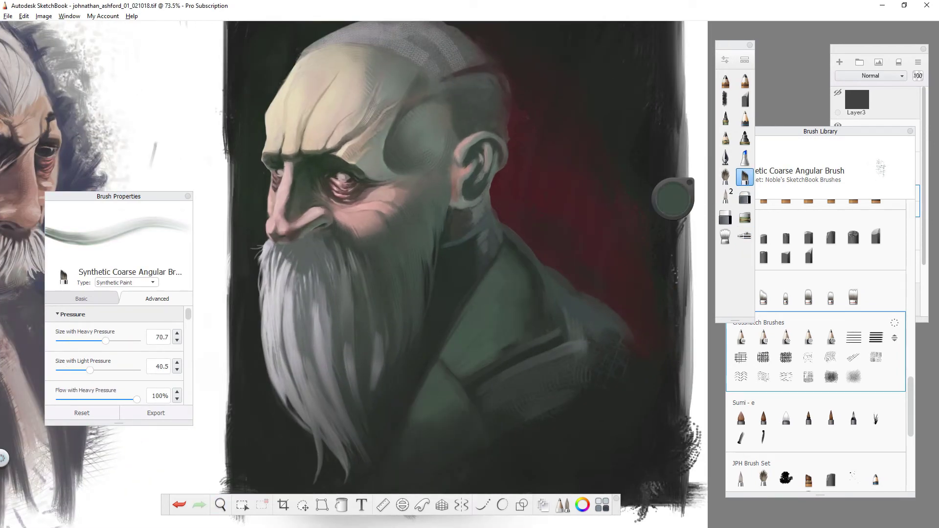
scroll(455, 264, up, 1)
drag(477, 214, 524, 242)
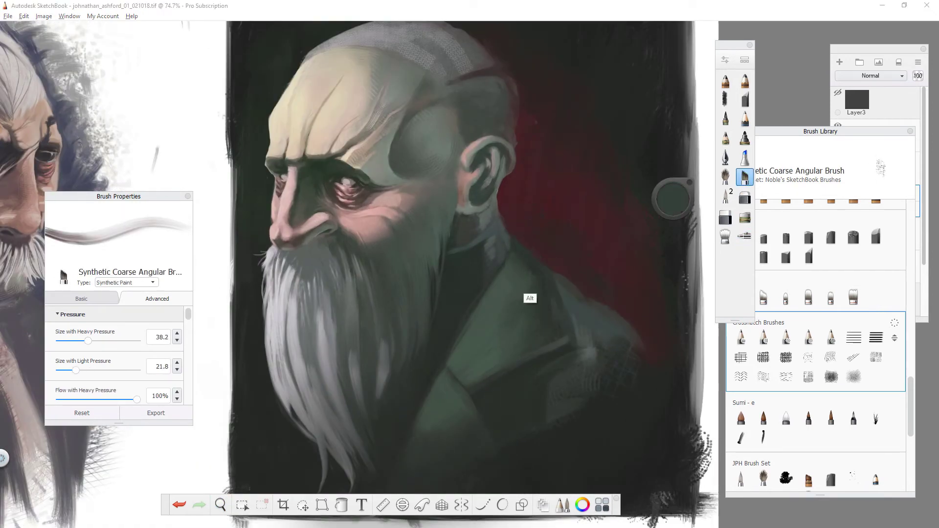
click(876, 201)
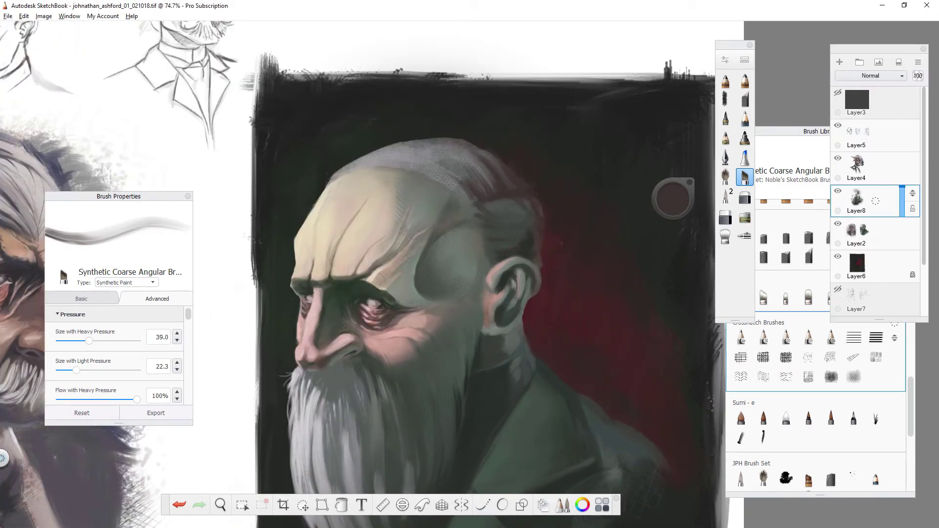
key(f)
scroll(535, 368, up, 2)
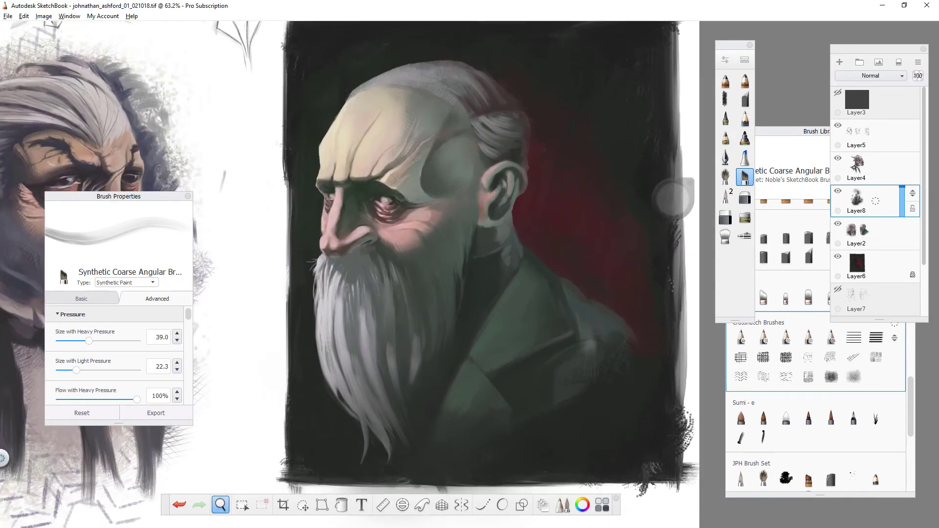
- Enlarge the Hard Airbrush and sample a grey tone and the background's dark red
click(745, 234)
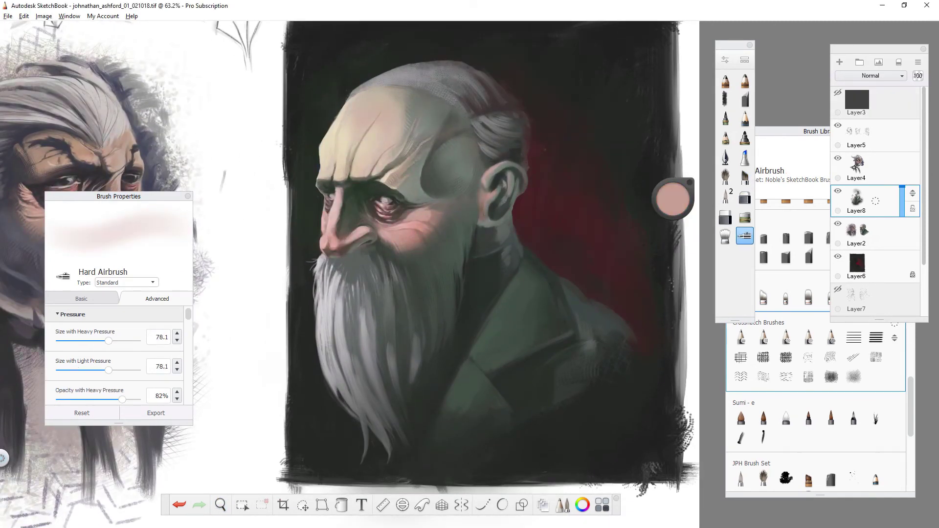
key(bracketleft)
key(bracketleft)
key(bracketright)
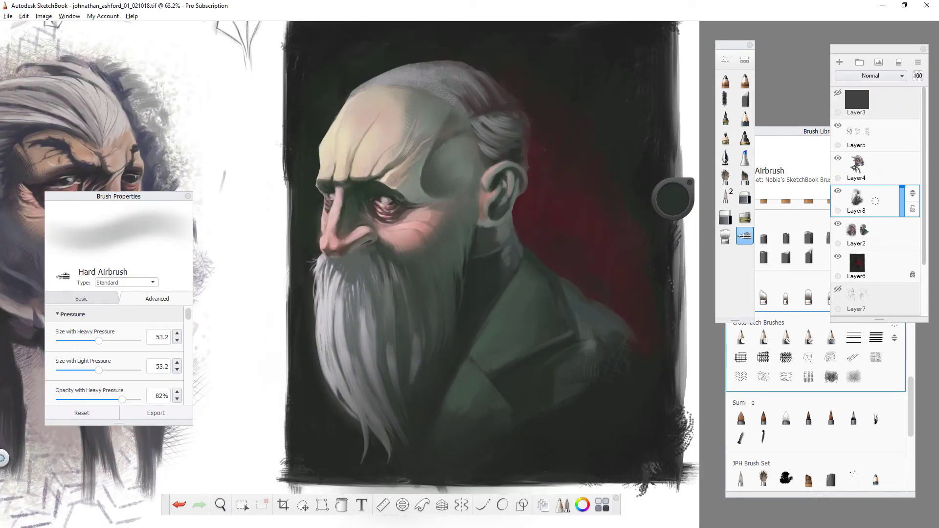
key(bracketright)
alt+click(459, 165)
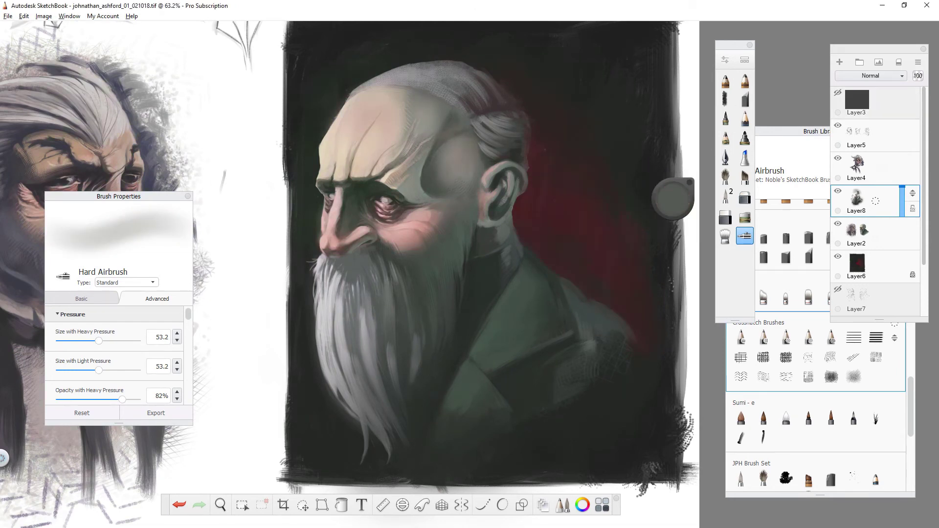
scroll(427, 221, up, 1)
alt+click(529, 220)
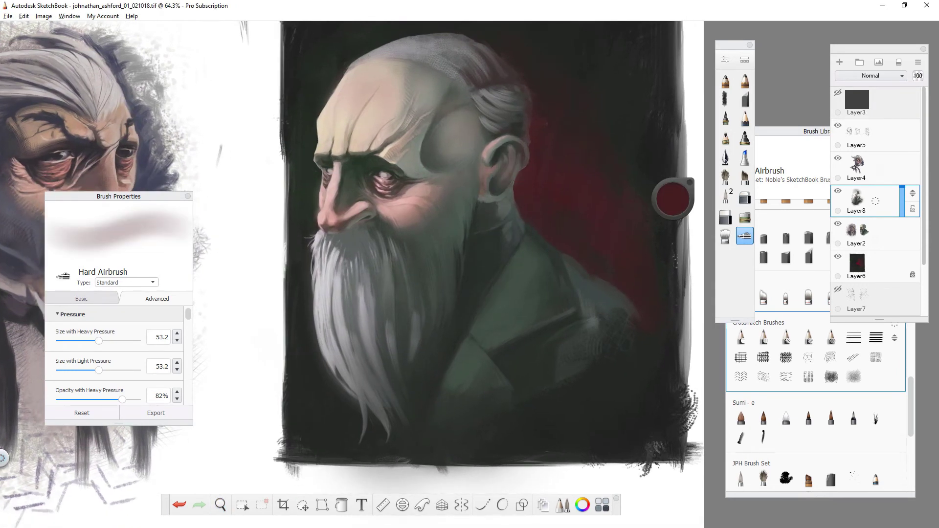
- Load the Crosshatch 4-Directions brush and adjust its size
drag(441, 220, 383, 250)
click(745, 177)
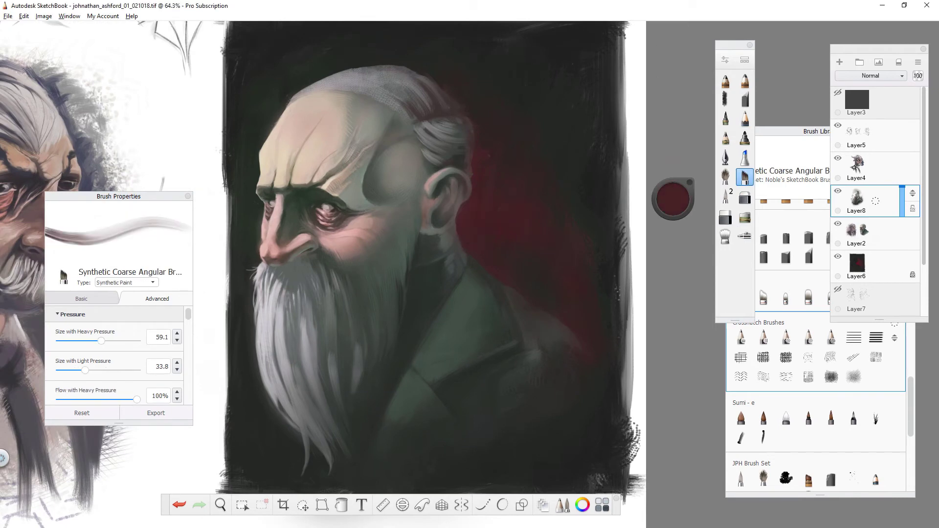
scroll(440, 257, down, 1)
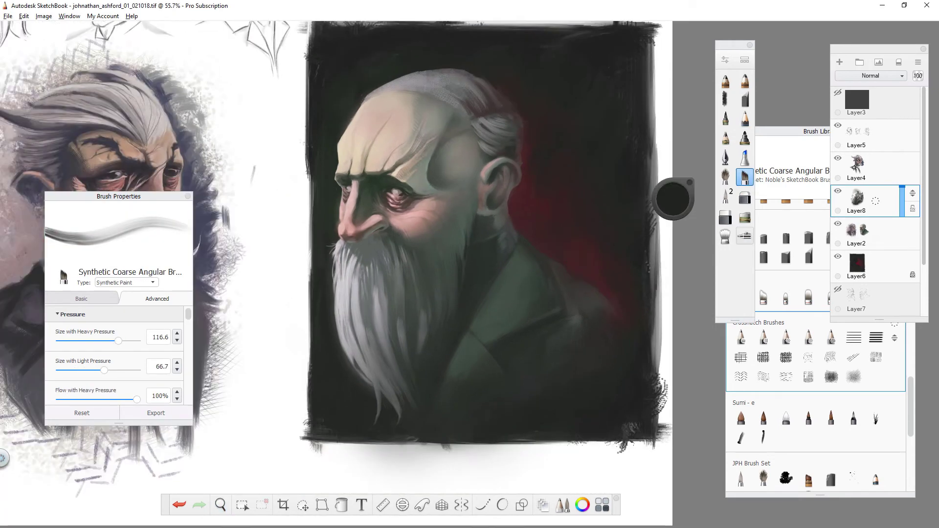
click(745, 235)
click(763, 297)
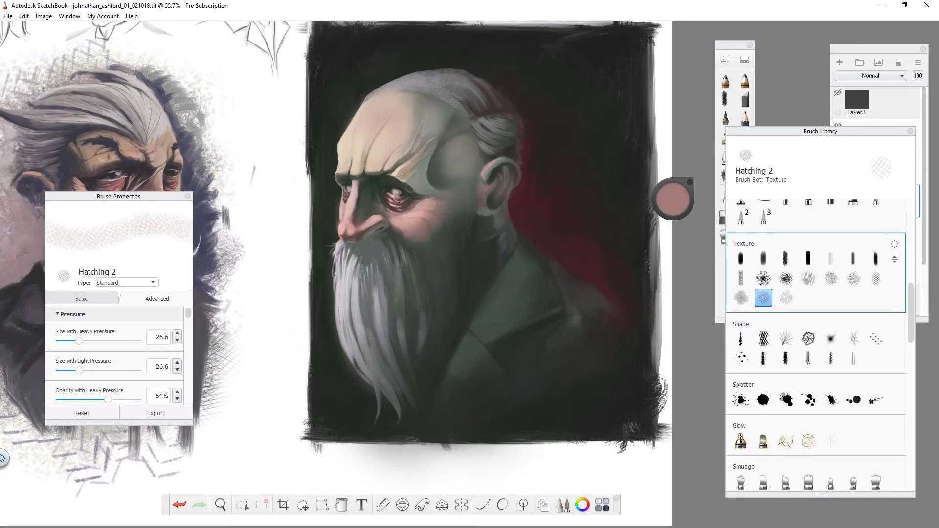
scroll(451, 223, up, 3)
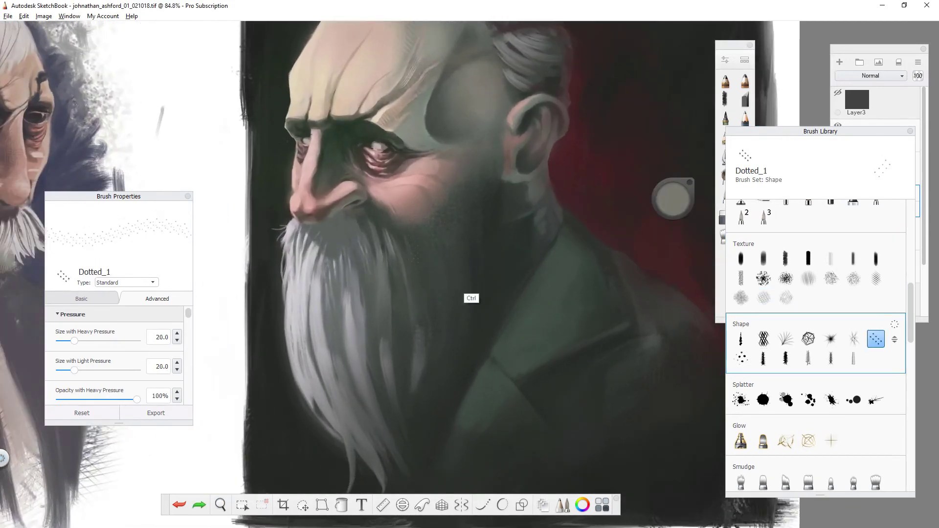
mouse_move(472, 237)
mouse_down()
mouse_move(426, 258)
mouse_move(477, 286)
mouse_up()
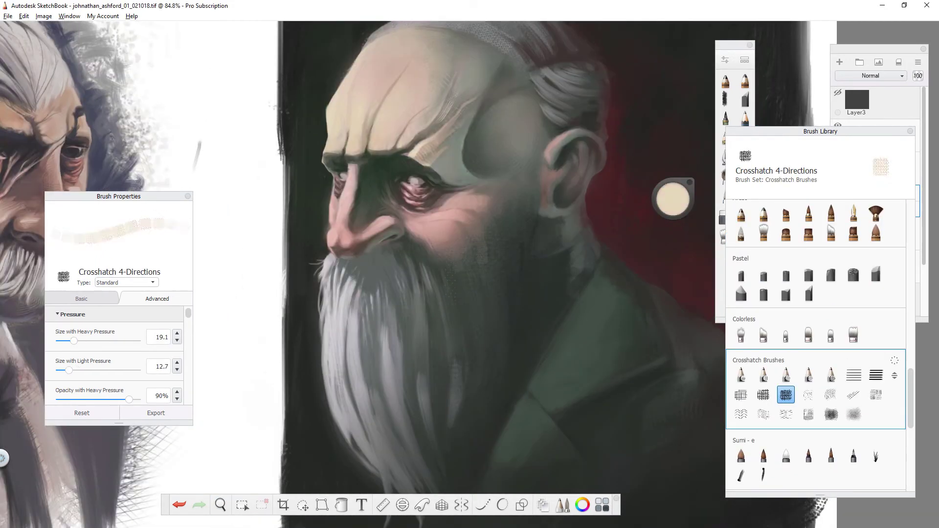
scroll(477, 249, down, 2)
drag(455, 235, 477, 250)
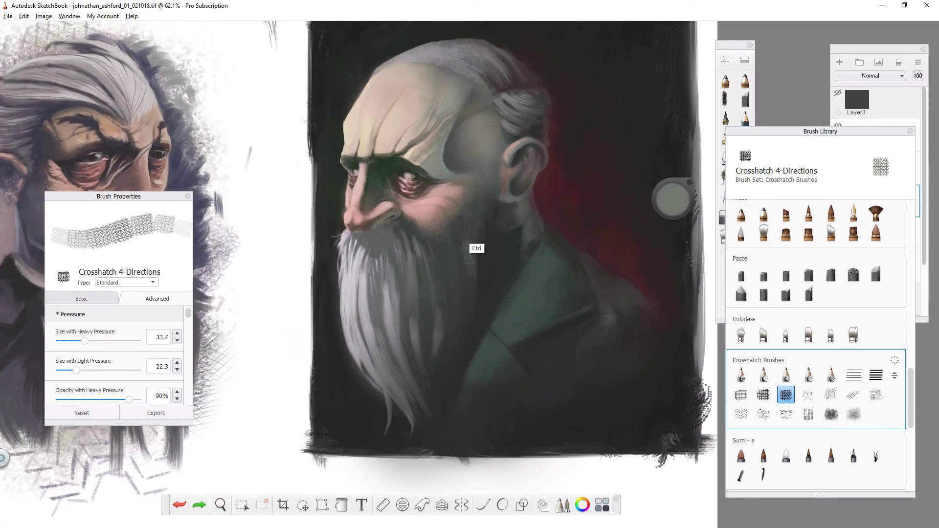
scroll(360, 257, down, 2)
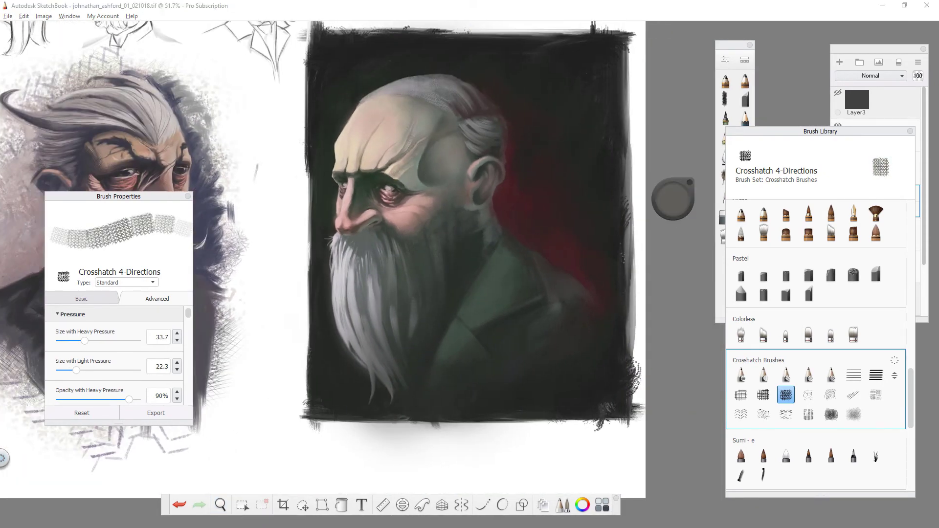
scroll(360, 257, down, 2)
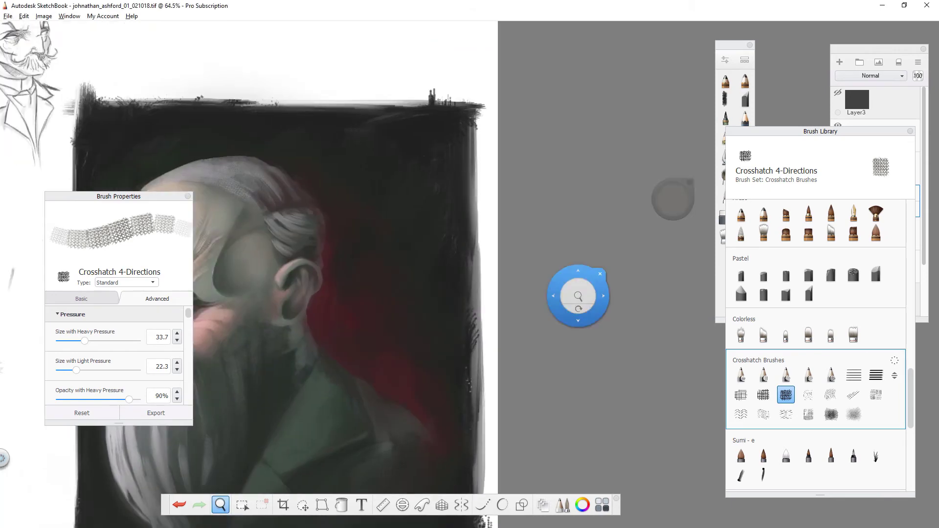
scroll(576, 294, up, 8)
- Select the coarse angular brush, show the layer list and frame the face
click(744, 176)
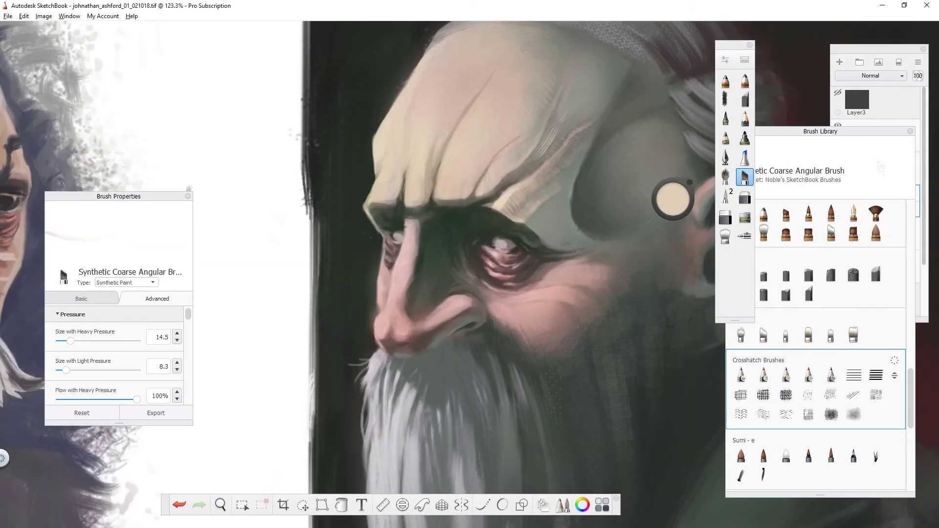
drag(604, 174, 641, 239)
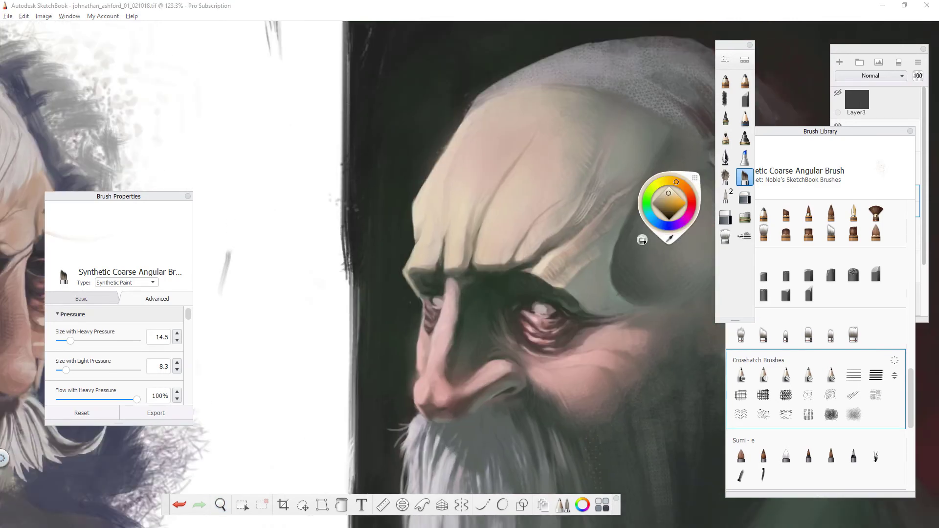
key(ctrl+l)
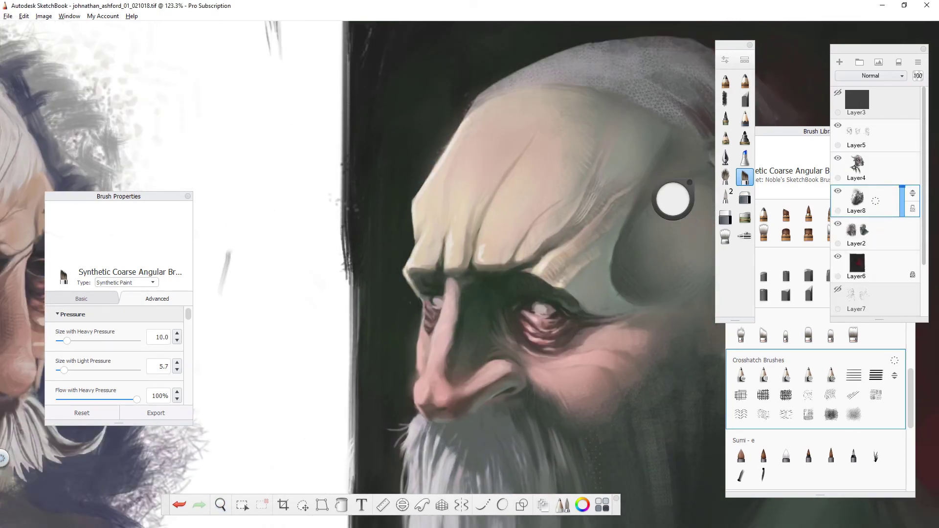
drag(543, 316, 551, 261)
scroll(443, 273, down, 1)
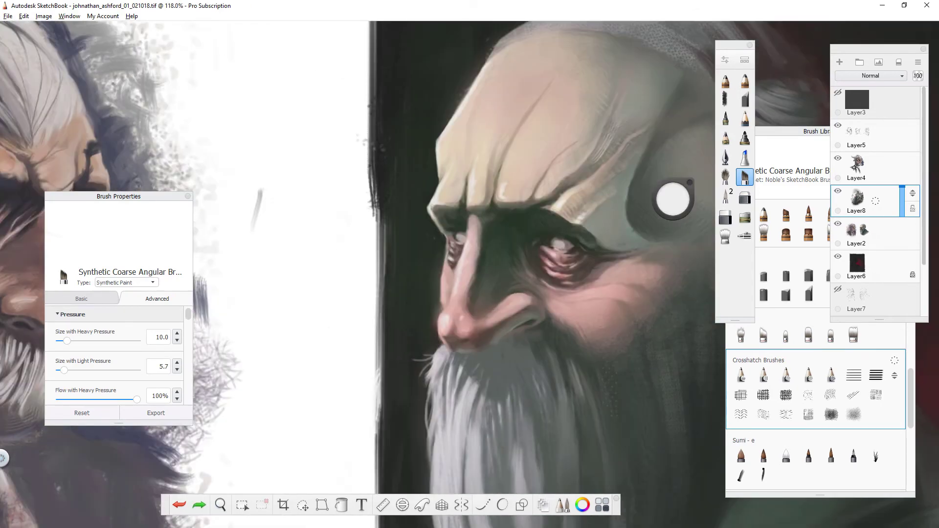
scroll(470, 273, down, 5)
scroll(469, 273, up, 4)
scroll(470, 273, up, 1)
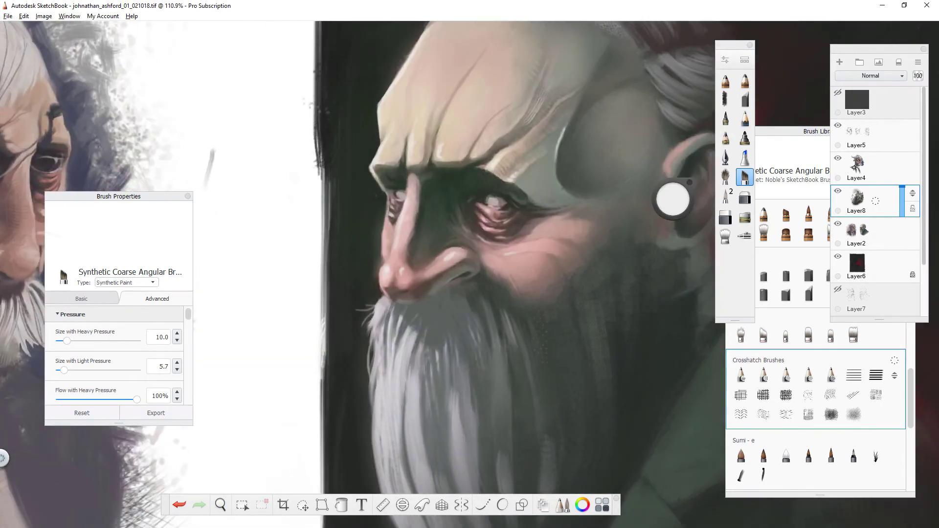
scroll(673, 199, up, 1)
scroll(673, 199, up, 2)
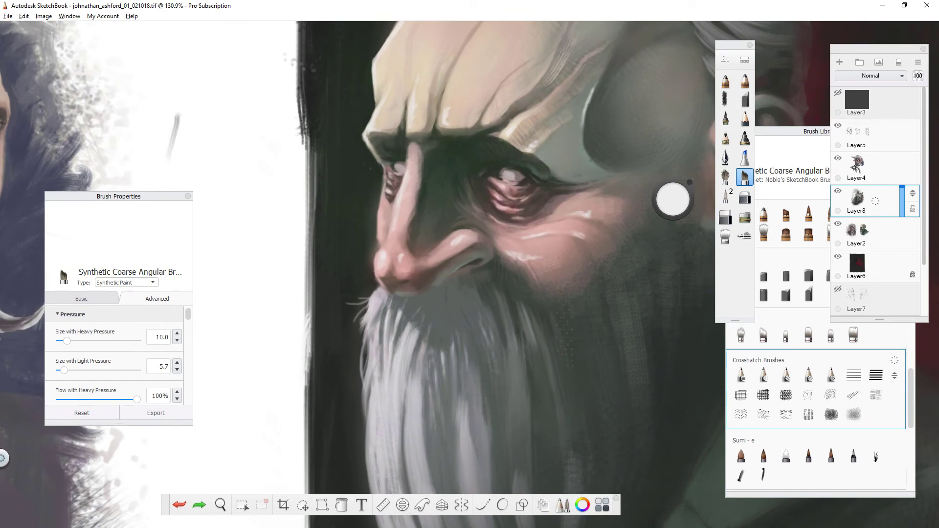
scroll(440, 209, down, 3)
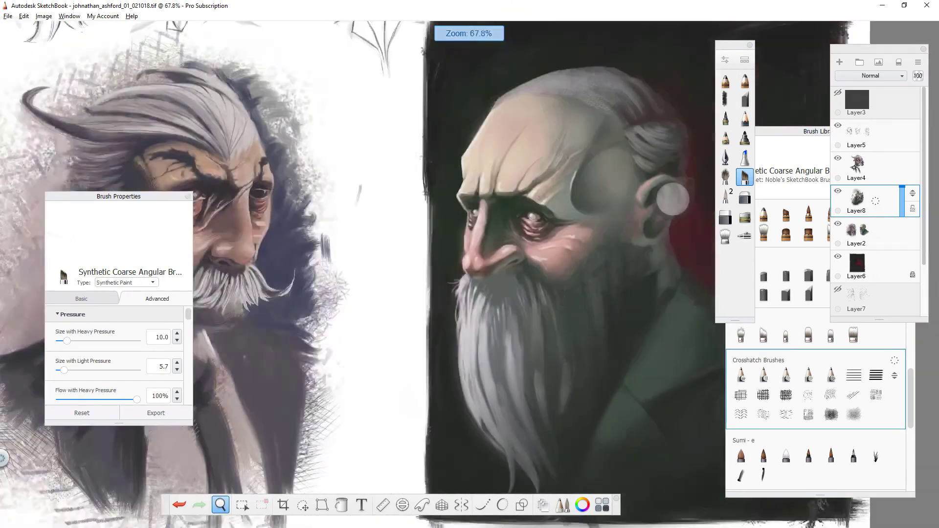
scroll(440, 209, up, 1)
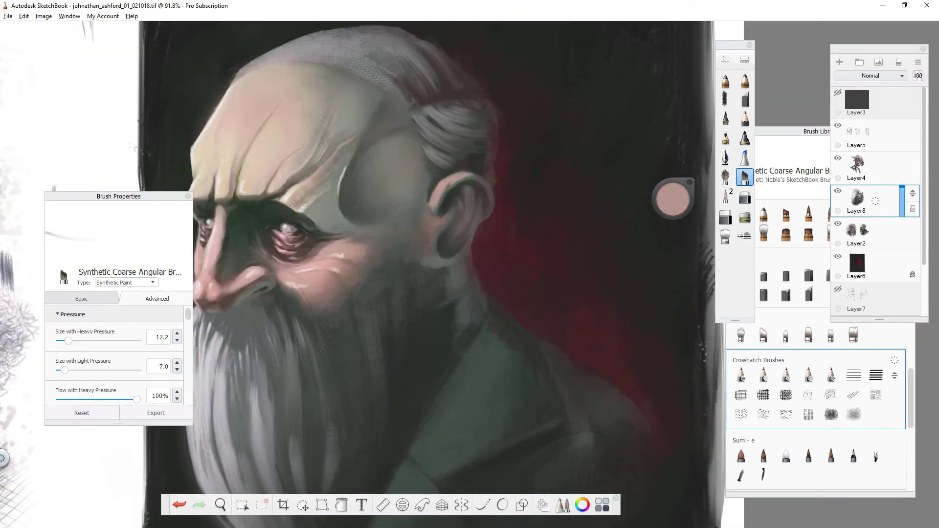
- Sample pink skin tones from the face and ear and a grey-mauve from the cheek
alt+click(428, 213)
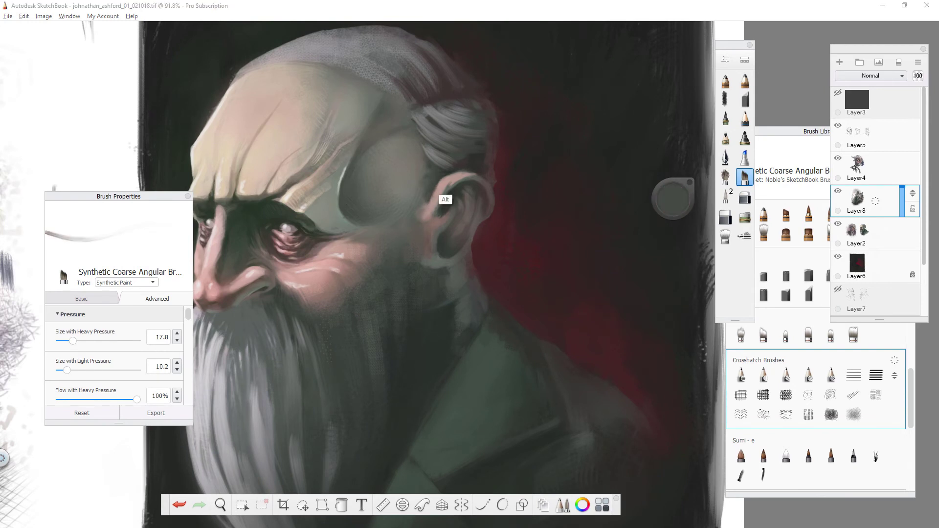
alt+click(444, 214)
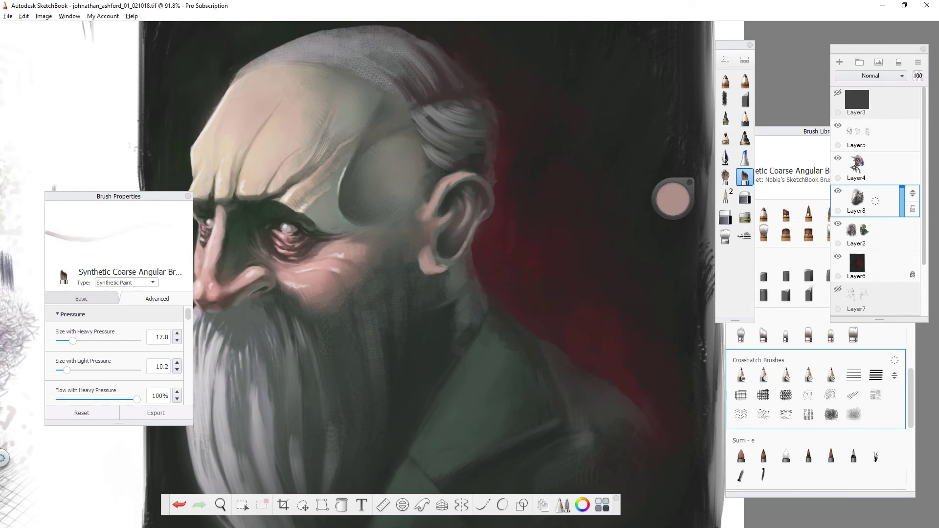
alt+click(443, 273)
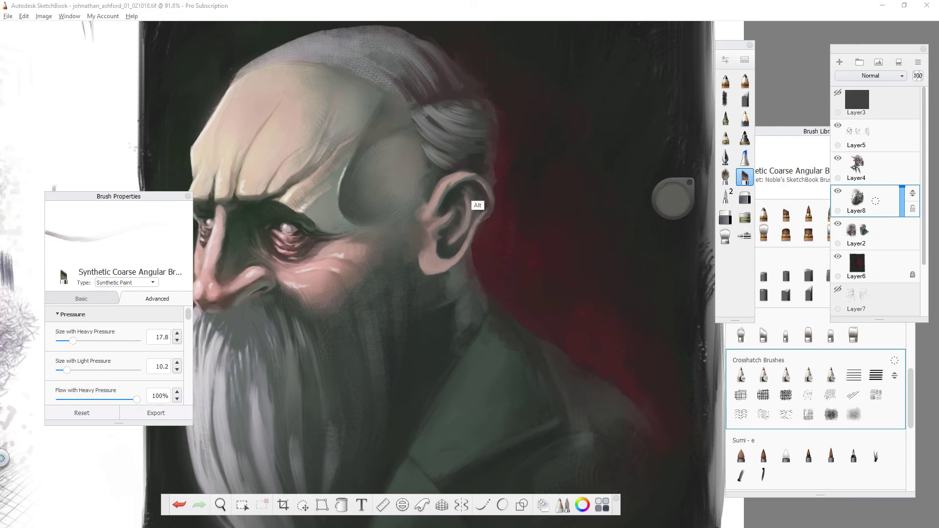
scroll(481, 201, up, 1)
click(786, 396)
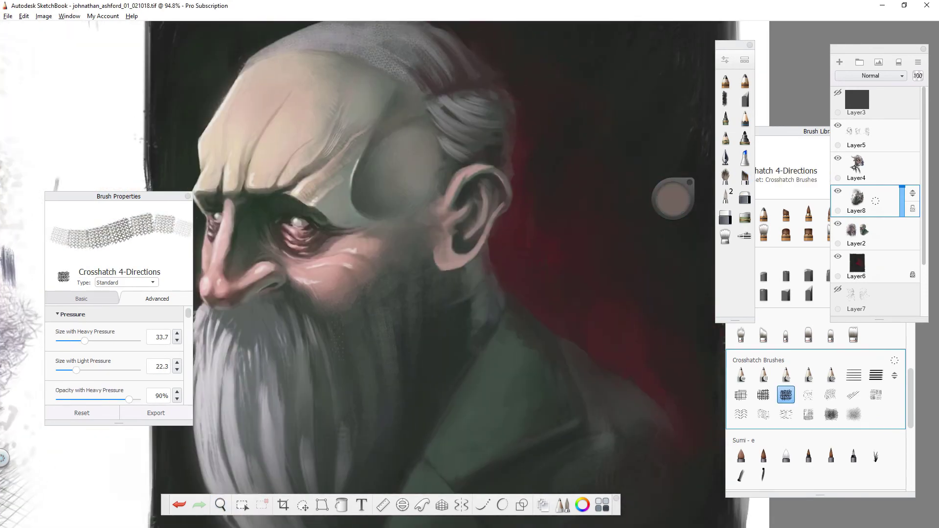
- Shrink the Hard Airbrush and sample pink skin and cream highlight tones
click(745, 234)
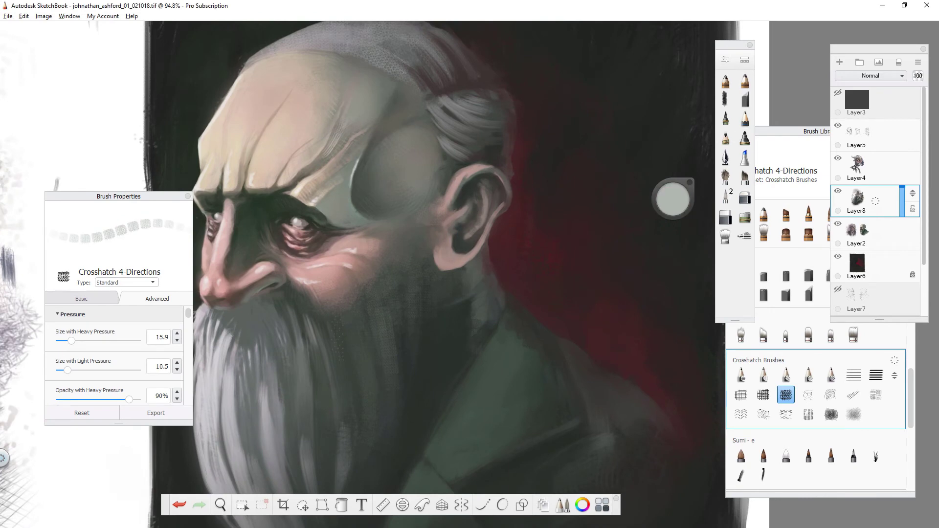
scroll(441, 272, up, 1)
drag(499, 191, 474, 228)
alt+click(474, 235)
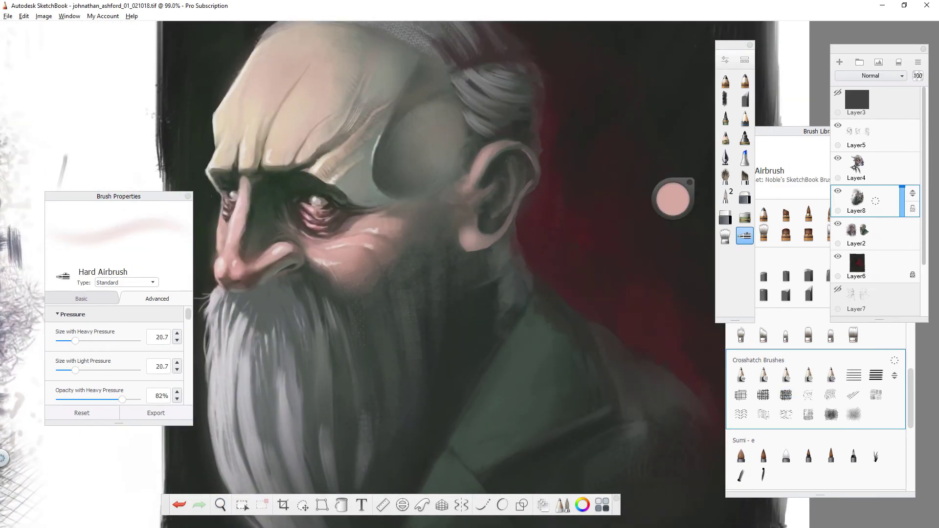
scroll(411, 264, down, 5)
scroll(353, 267, up, 6)
drag(353, 267, 485, 268)
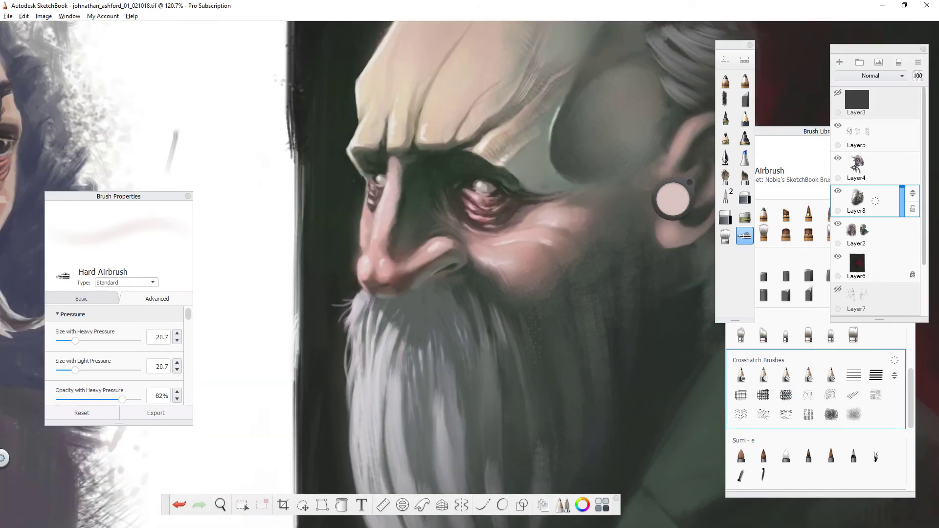
scroll(394, 184, down, 1)
alt+click(394, 141)
scroll(284, 233, down, 4)
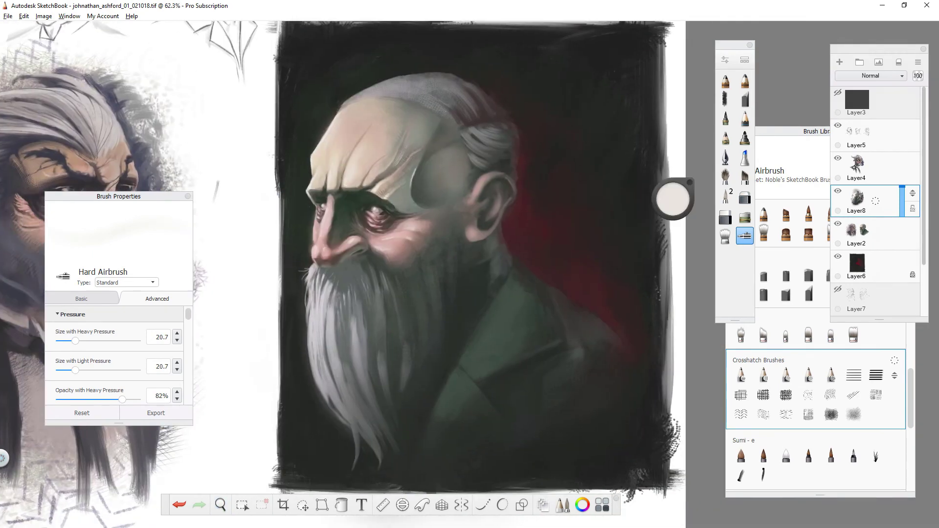
scroll(400, 275, up, 5)
- Paint a light pink stroke inside the ear with PaintBrush 2 copy
key(2)
alt+click(400, 276)
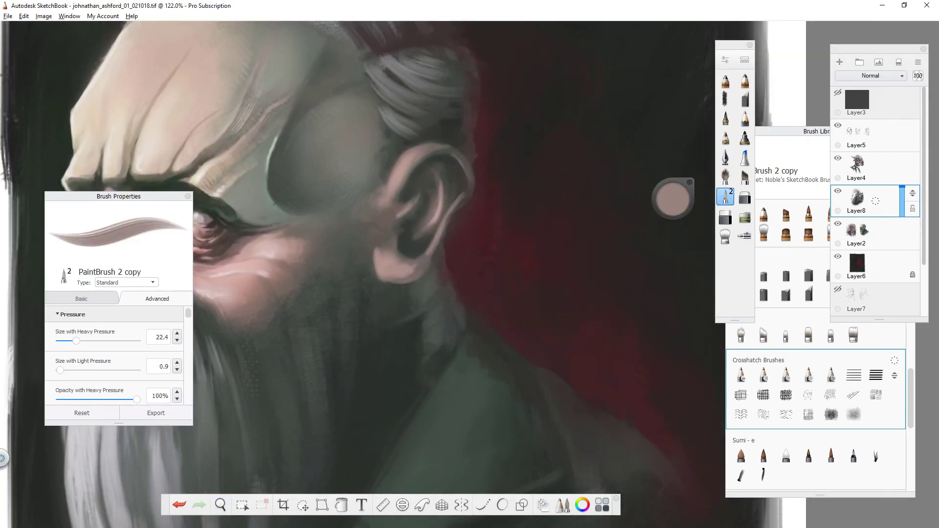
drag(395, 247, 405, 263)
scroll(456, 220, down, 4)
alt+click(456, 220)
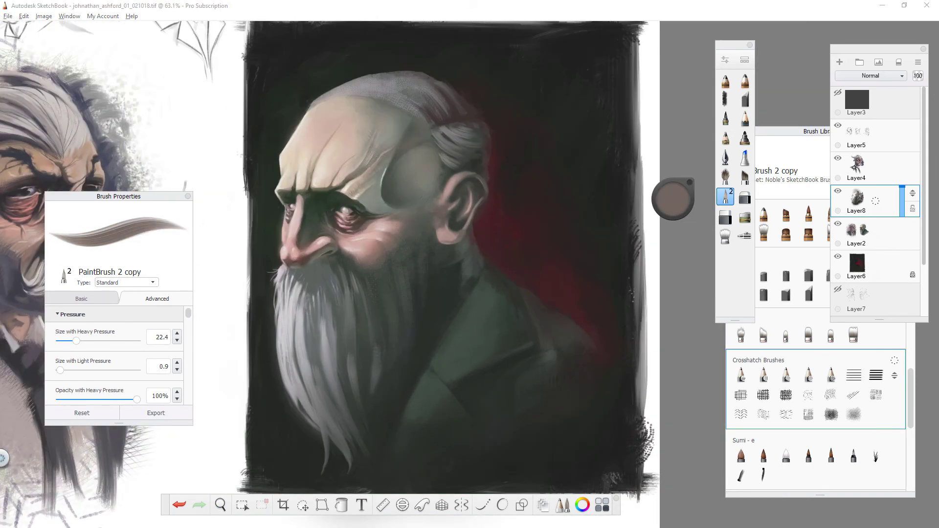
scroll(330, 235, up, 3)
alt+click(330, 235)
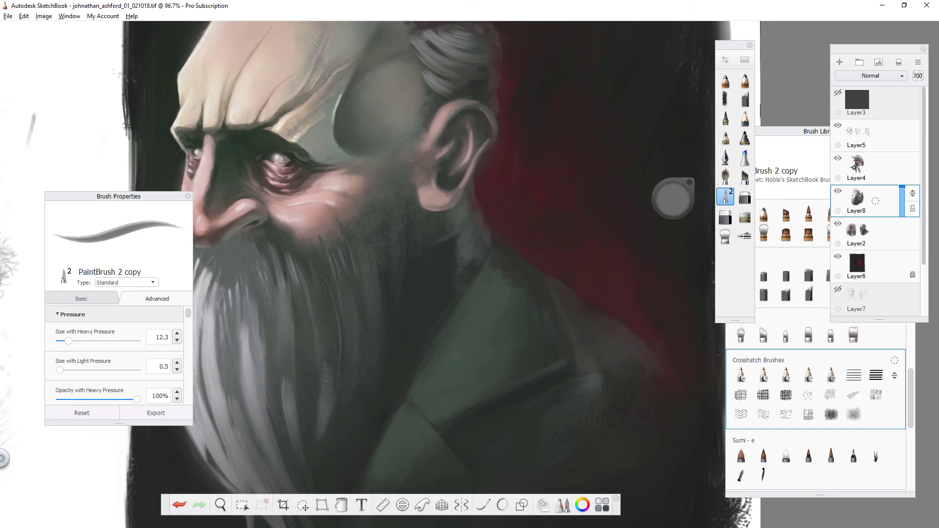
click(745, 177)
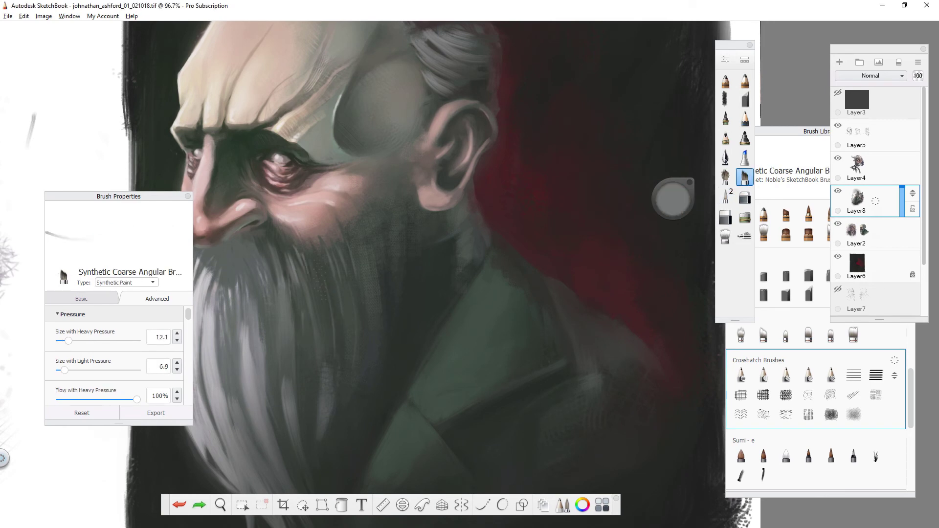
scroll(300, 297, down, 3)
scroll(330, 294, up, 3)
- With PaintBrush 2 copy, undo and redo the last stroke, then sample the glow's dark red
click(786, 395)
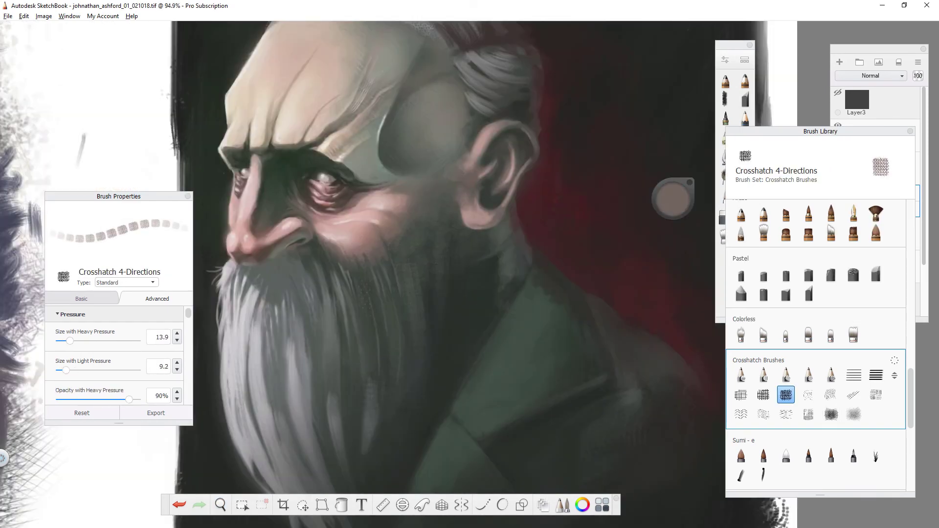
scroll(509, 218, up, 2)
click(726, 196)
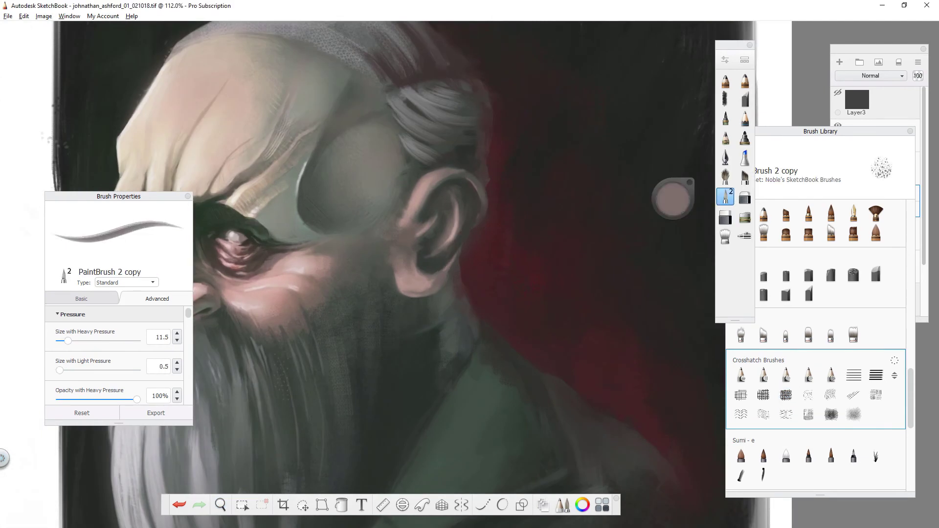
key(ctrl+z)
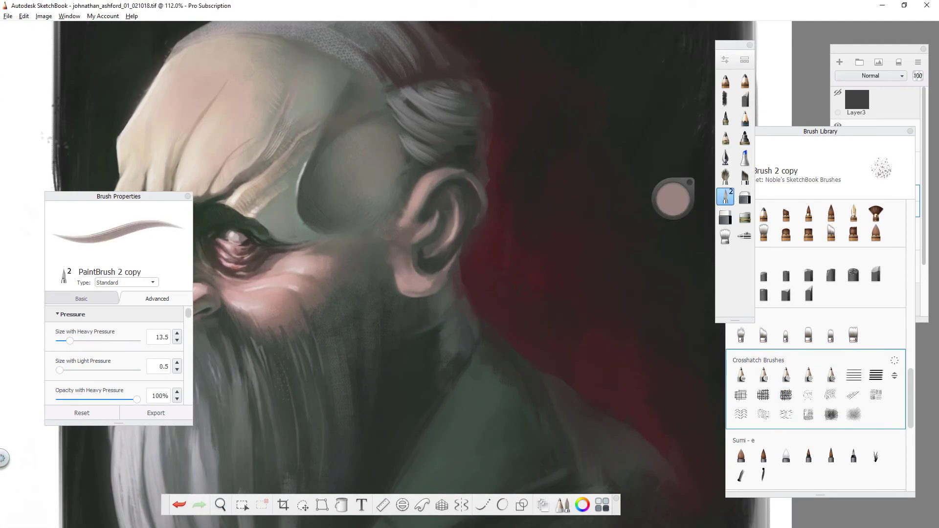
key(ctrl+y)
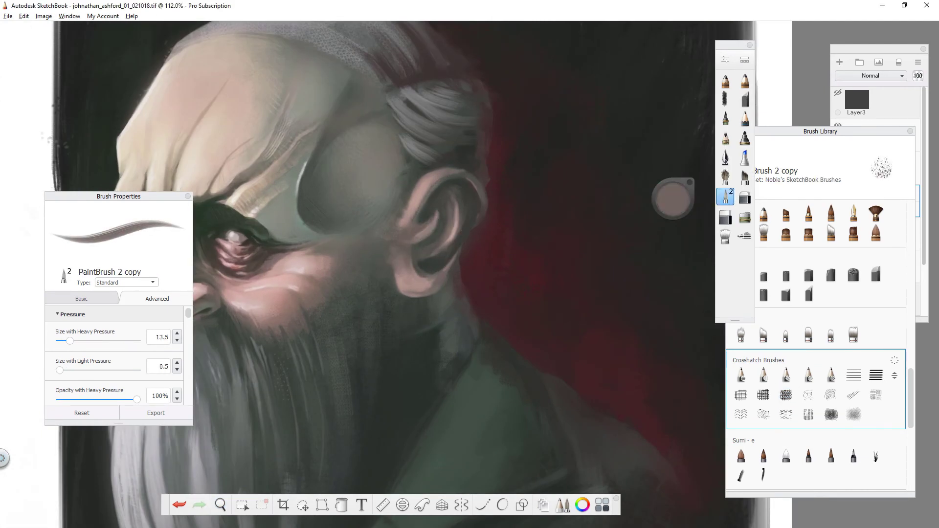
alt+click(470, 242)
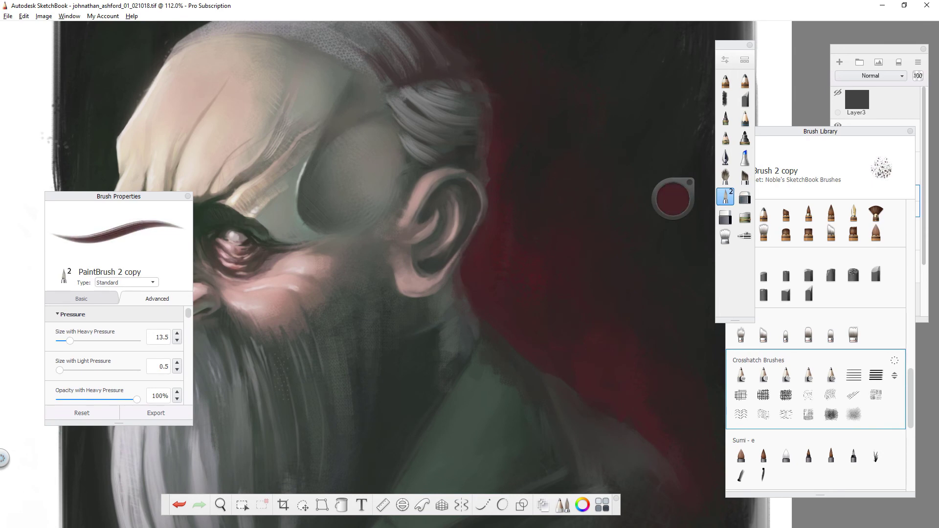
scroll(617, 206, down, 2)
click(745, 234)
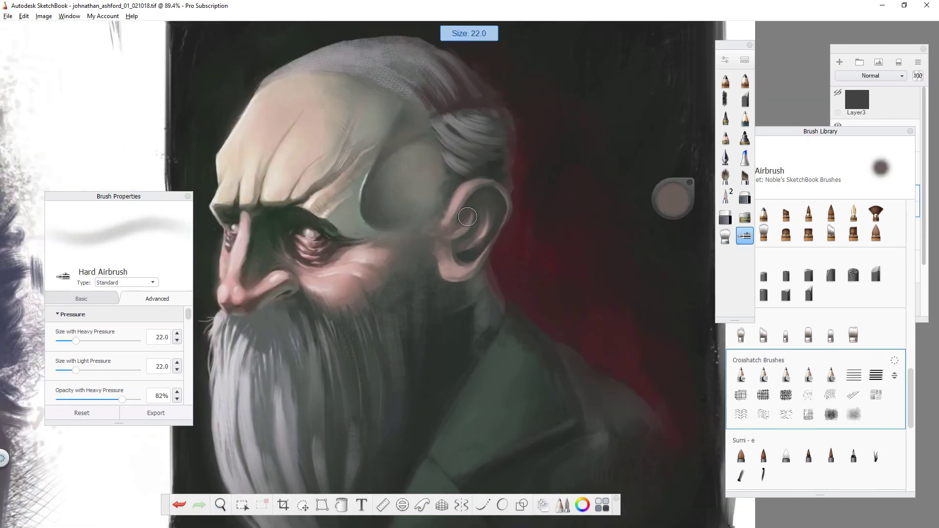
- Sample dark greys near the ear, zoom to inspect it, and load Diagonal A
alt+click(499, 275)
scroll(499, 274, up, 1)
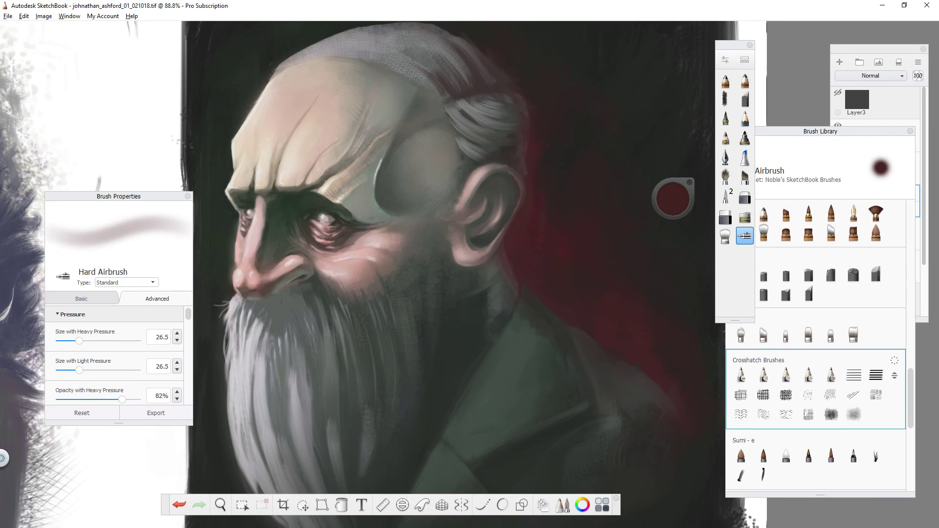
scroll(499, 275, up, 1)
scroll(426, 293, down, 1)
scroll(426, 294, down, 3)
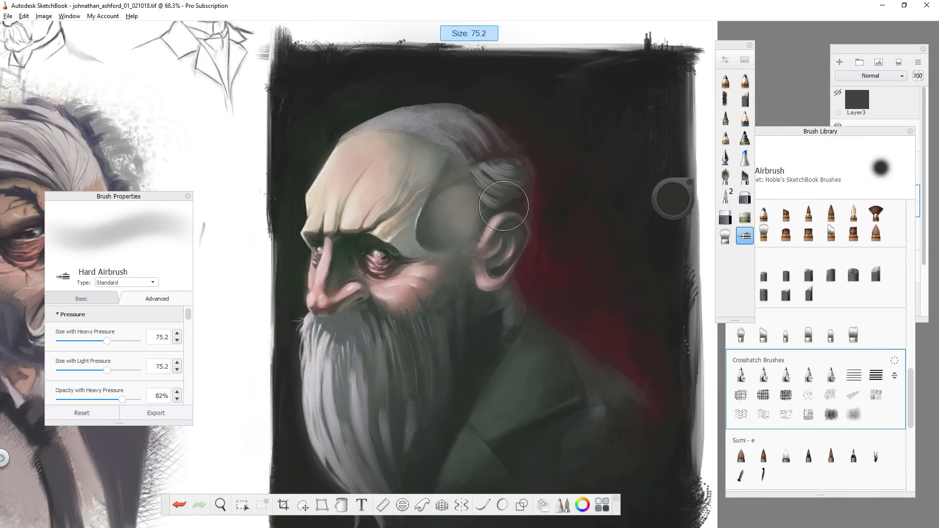
scroll(498, 294, down, 1)
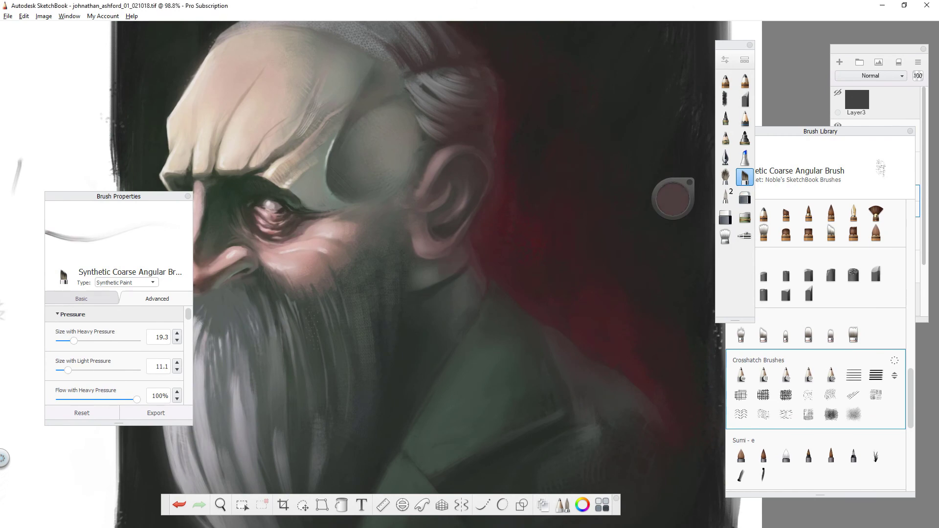
mouse_move(444, 325)
mouse_down()
mouse_move(470, 276)
mouse_move(451, 363)
mouse_up()
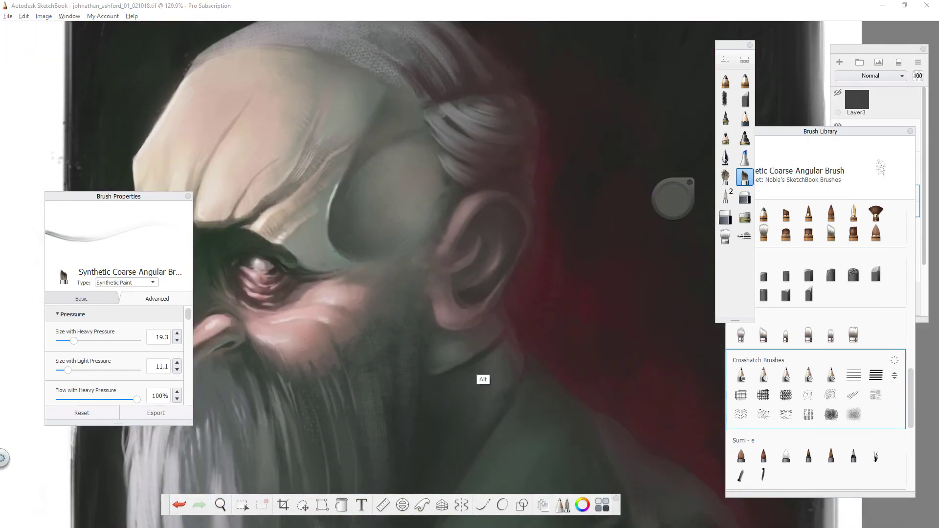
scroll(451, 363, down, 5)
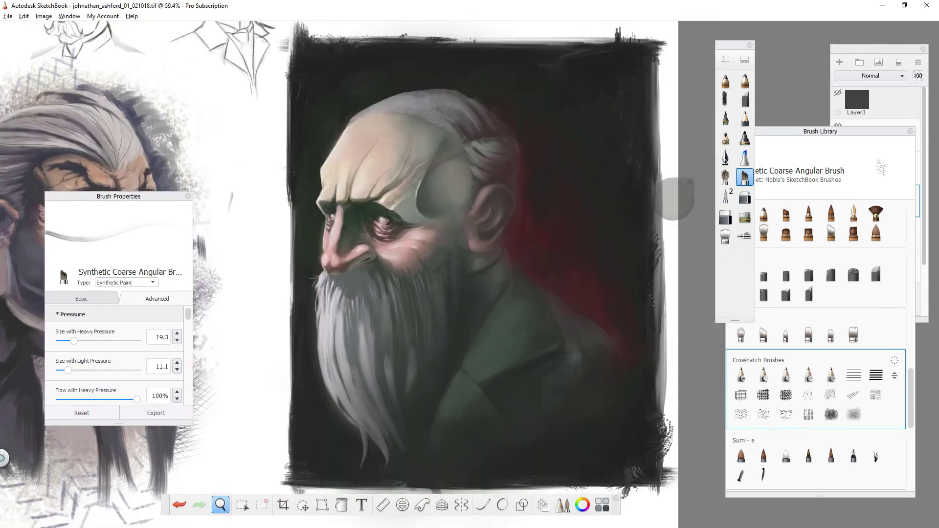
scroll(411, 327, up, 8)
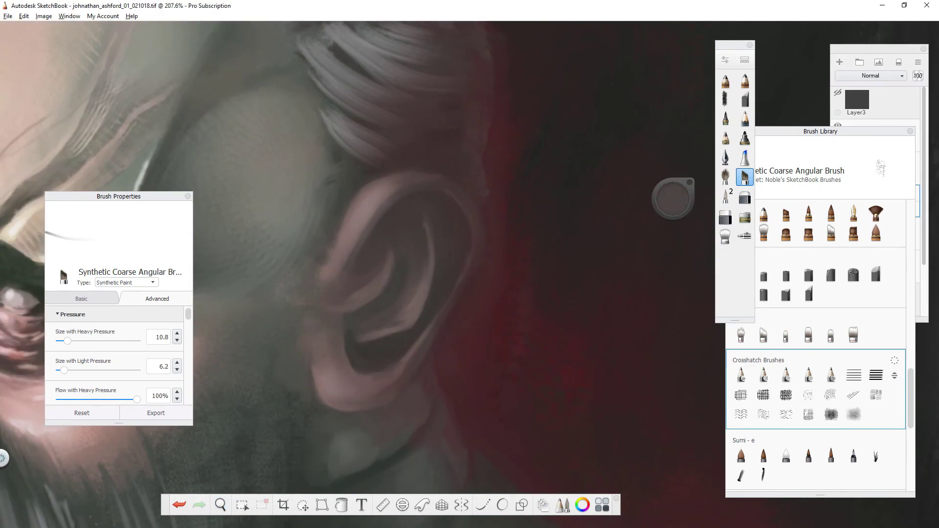
alt+click(367, 287)
scroll(441, 224, down, 5)
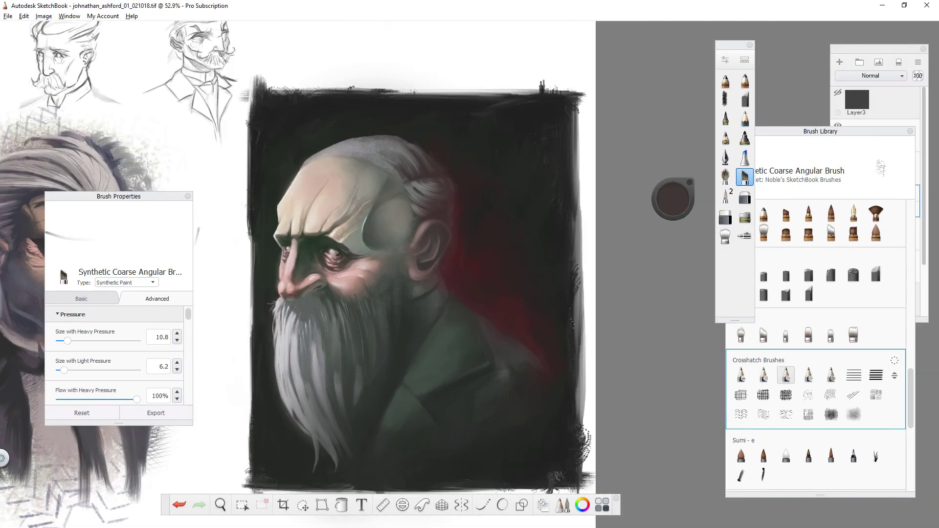
click(786, 374)
- Sample dark and light grey tones and hatch diagonal texture over the beard
alt+click(344, 268)
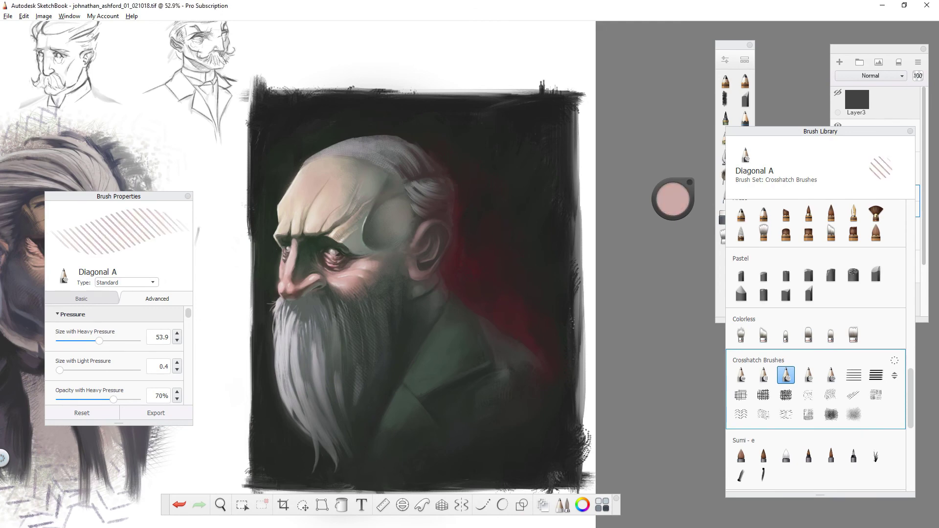
alt+click(352, 249)
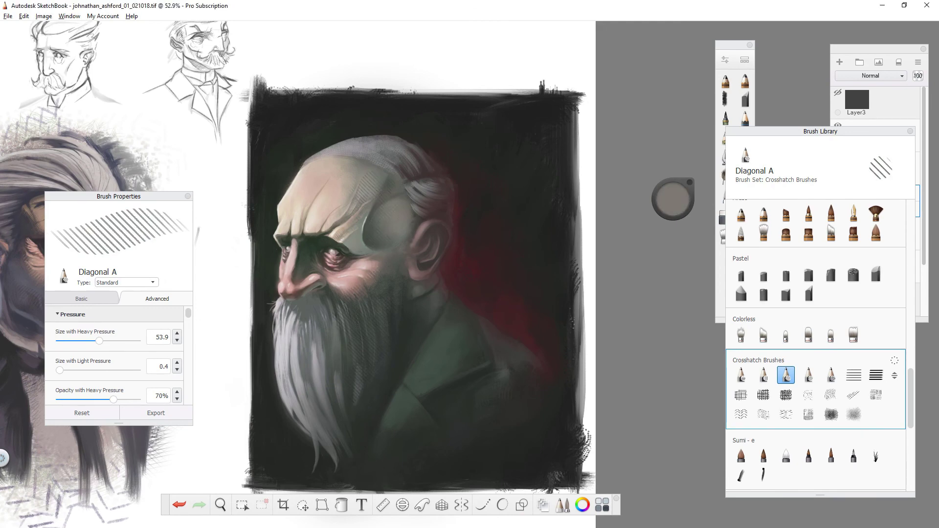
drag(316, 354, 323, 386)
drag(430, 258, 452, 229)
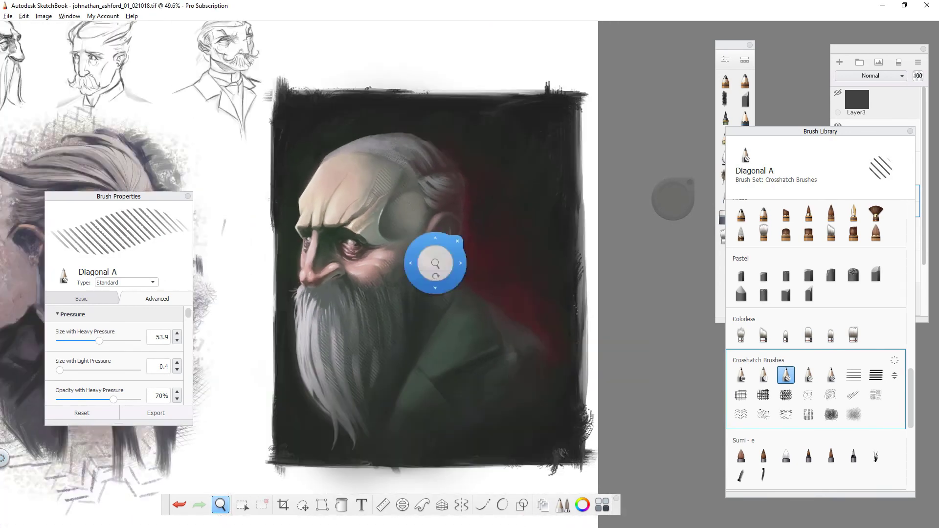